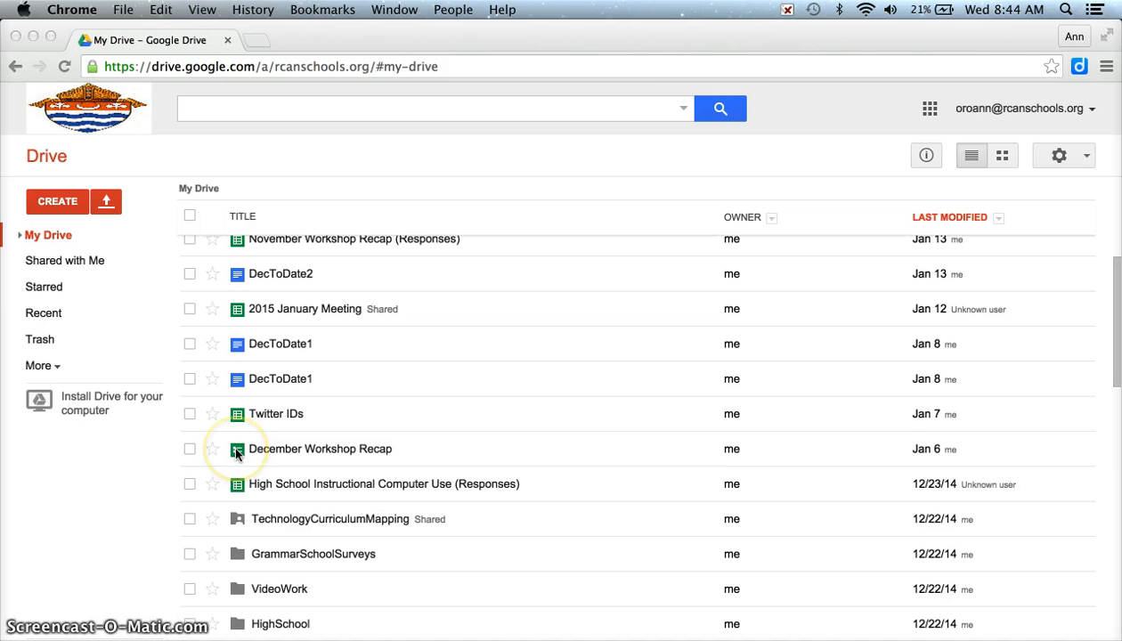
Create a new form in Drive and turn off the Archdiocese of Newark Catholic Schools login requirement for viewing it
scroll(236, 450, up, 5)
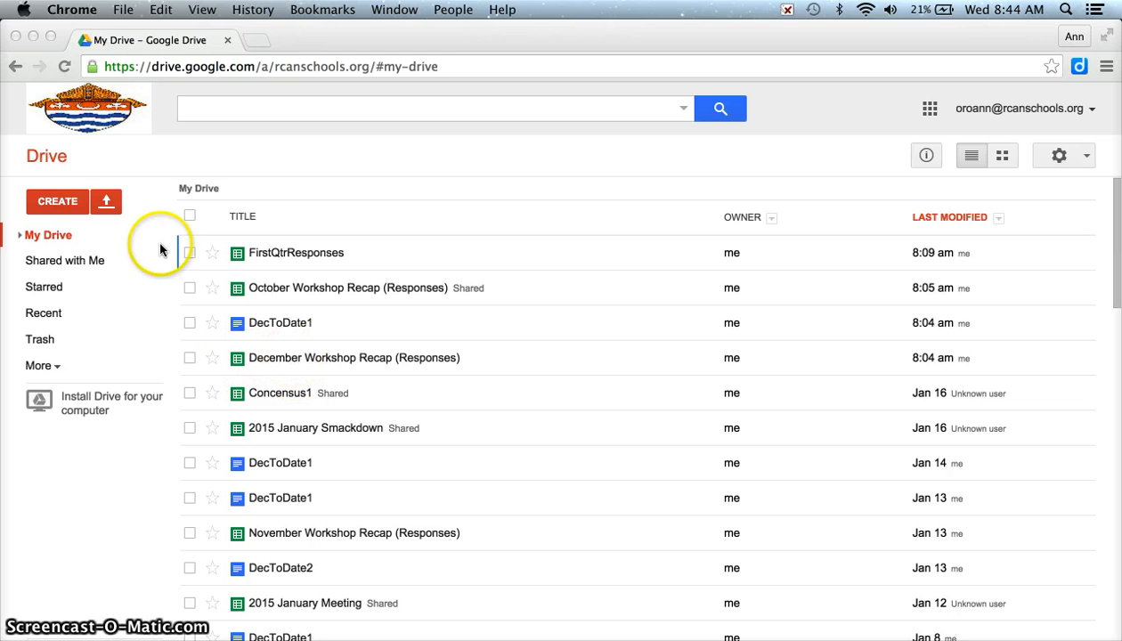
click(55, 203)
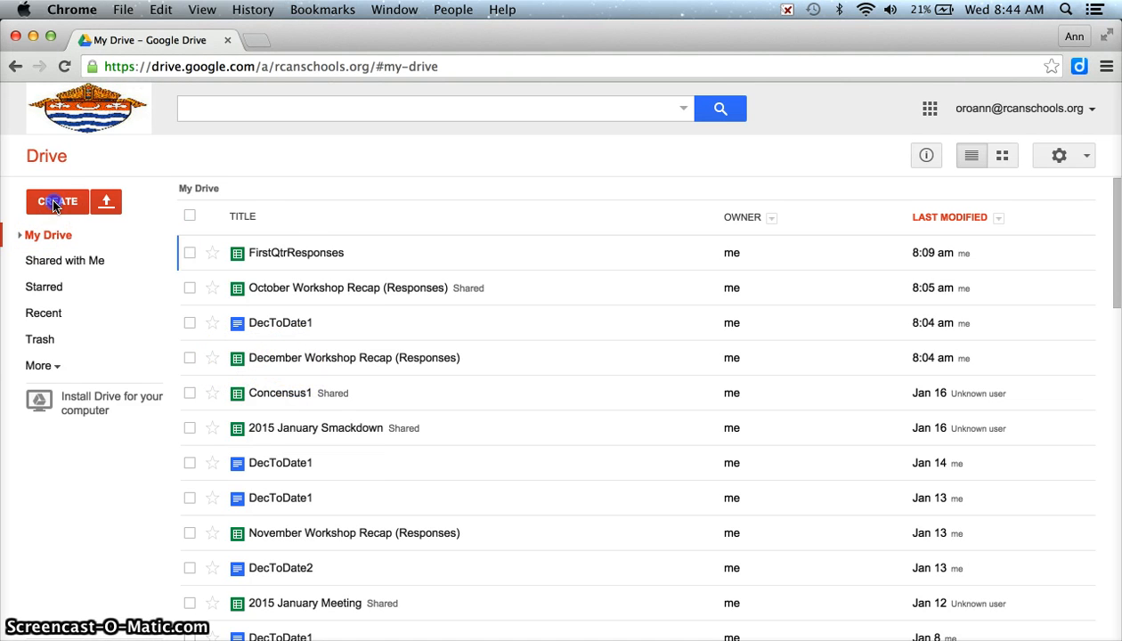
click(54, 204)
click(72, 405)
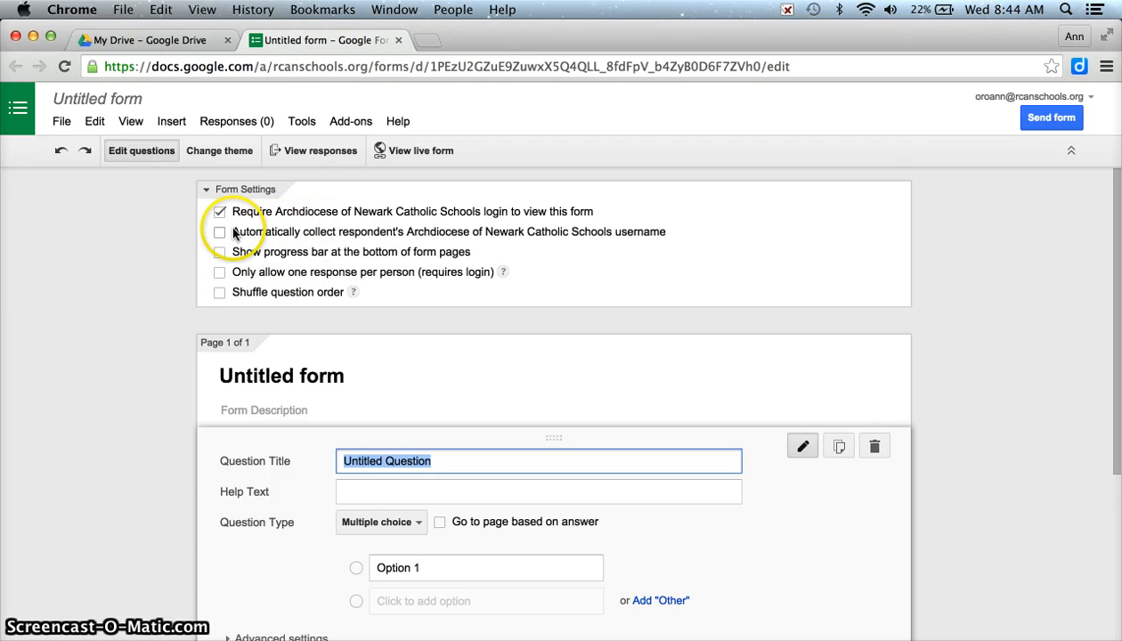
click(220, 214)
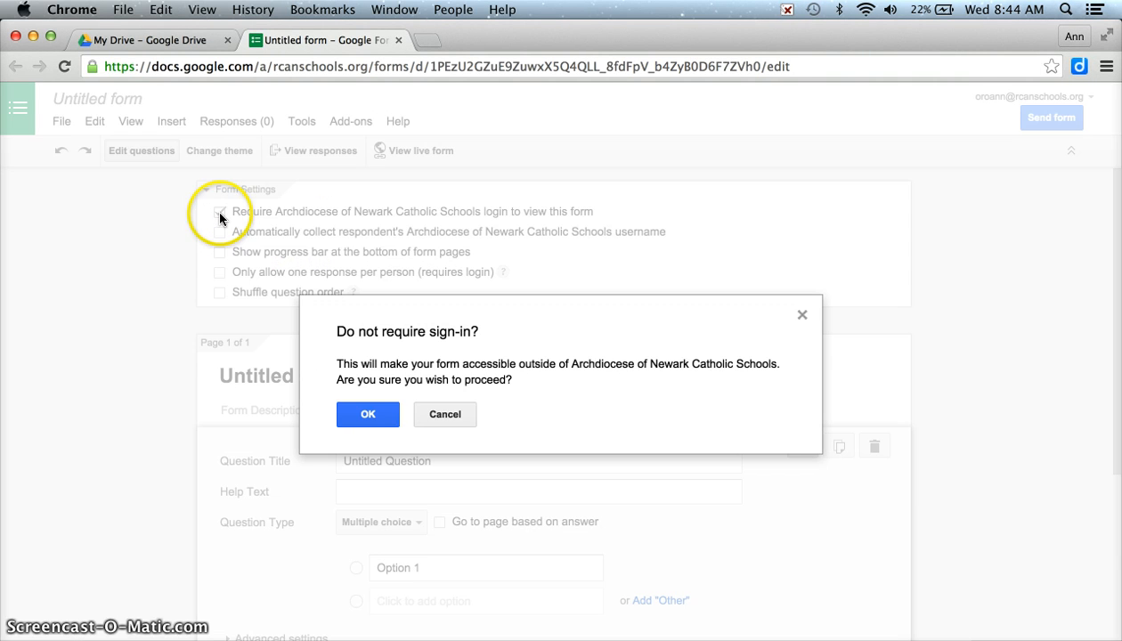
click(369, 419)
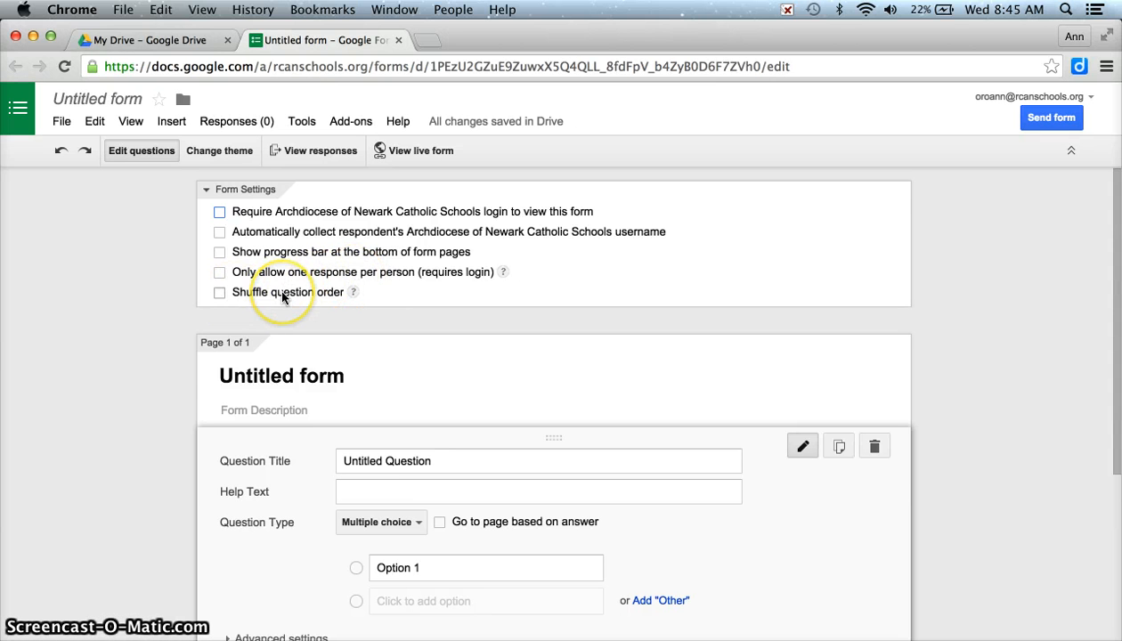
Title the form "Test to Show Questions" and enter the description "This is a test form."
triple_click(284, 378)
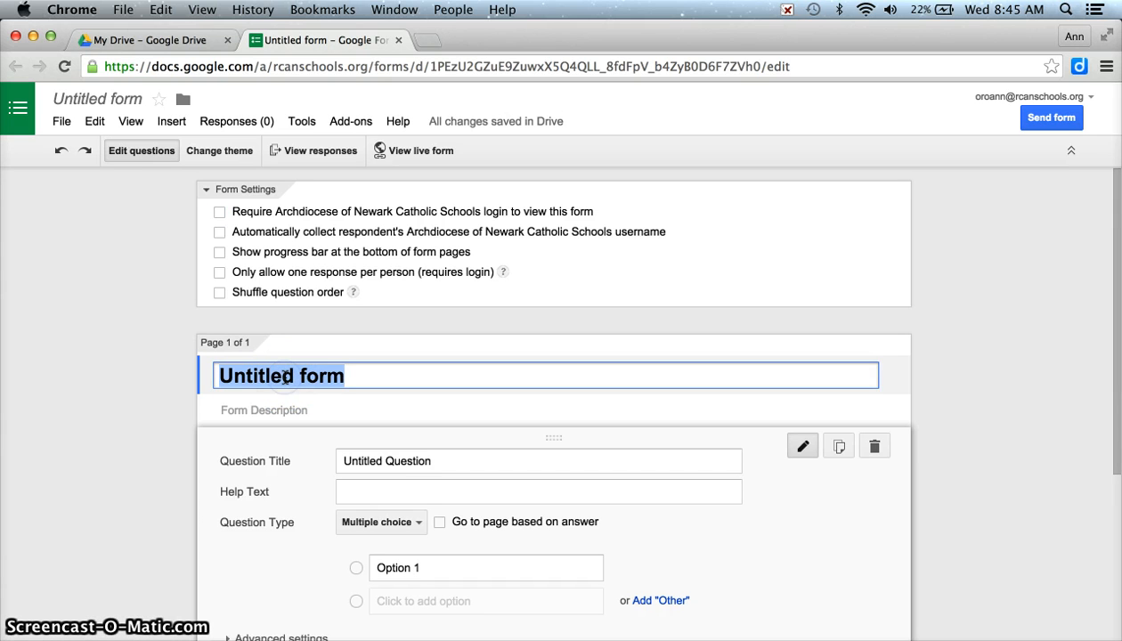
text(Test to Show Questions)
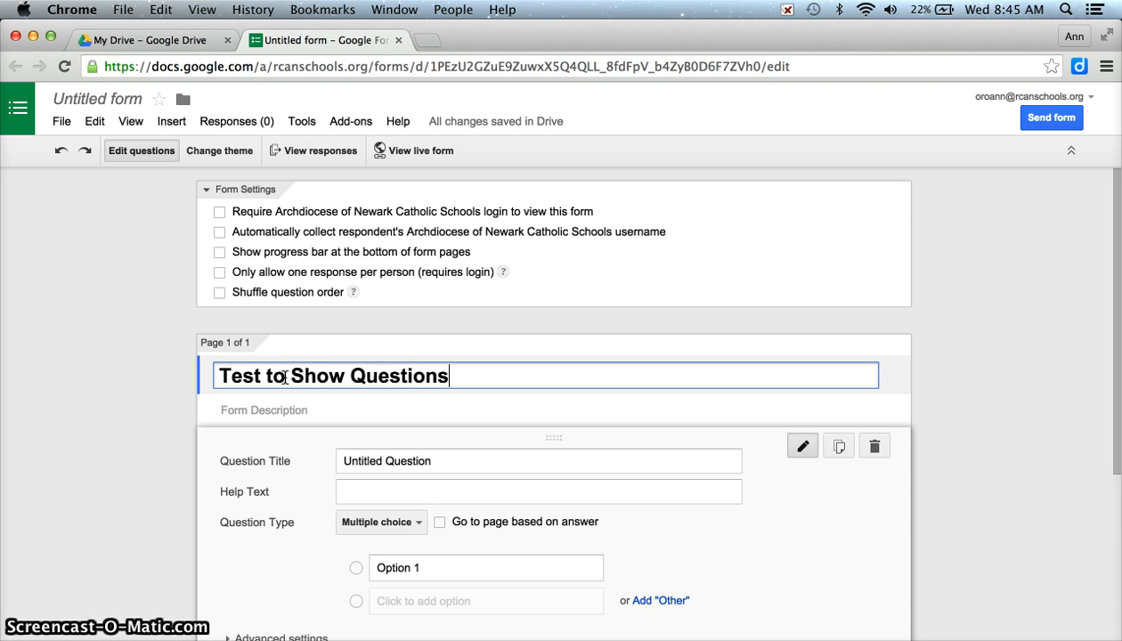
click(244, 408)
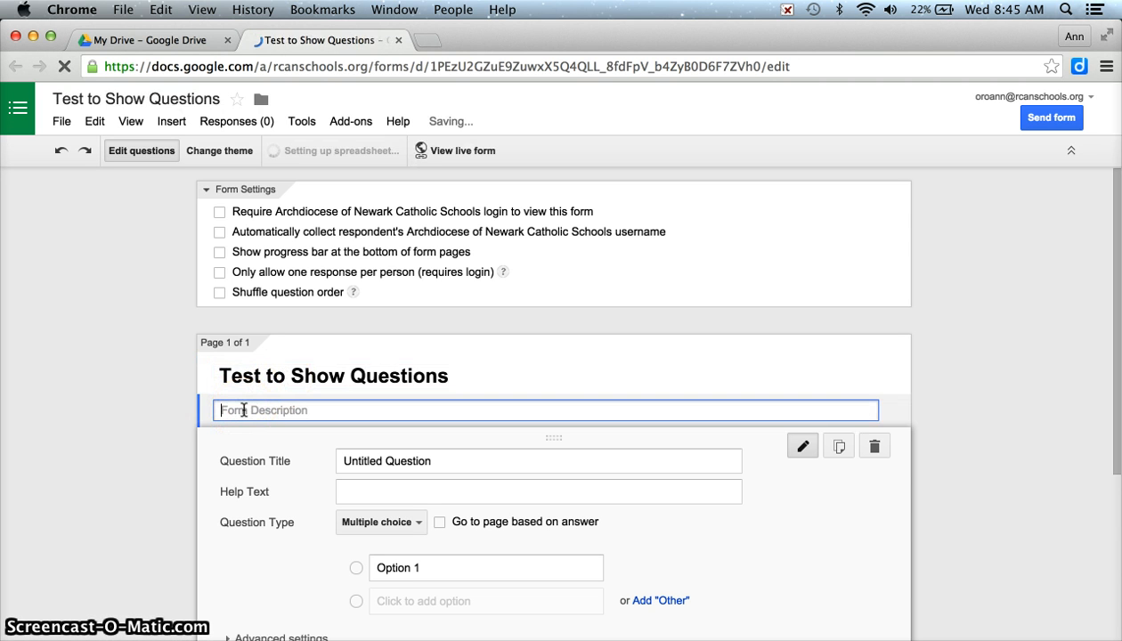
text(This is a test form.)
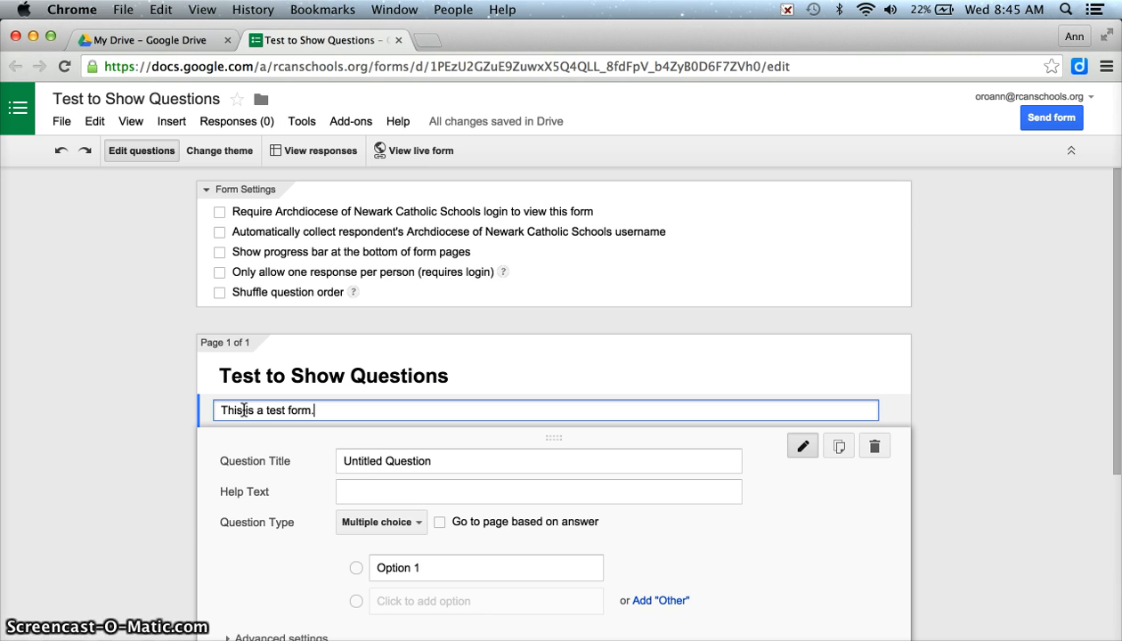
Check the question types available for the first question, keeping Multiple choice, and add a second answer option
click(354, 459)
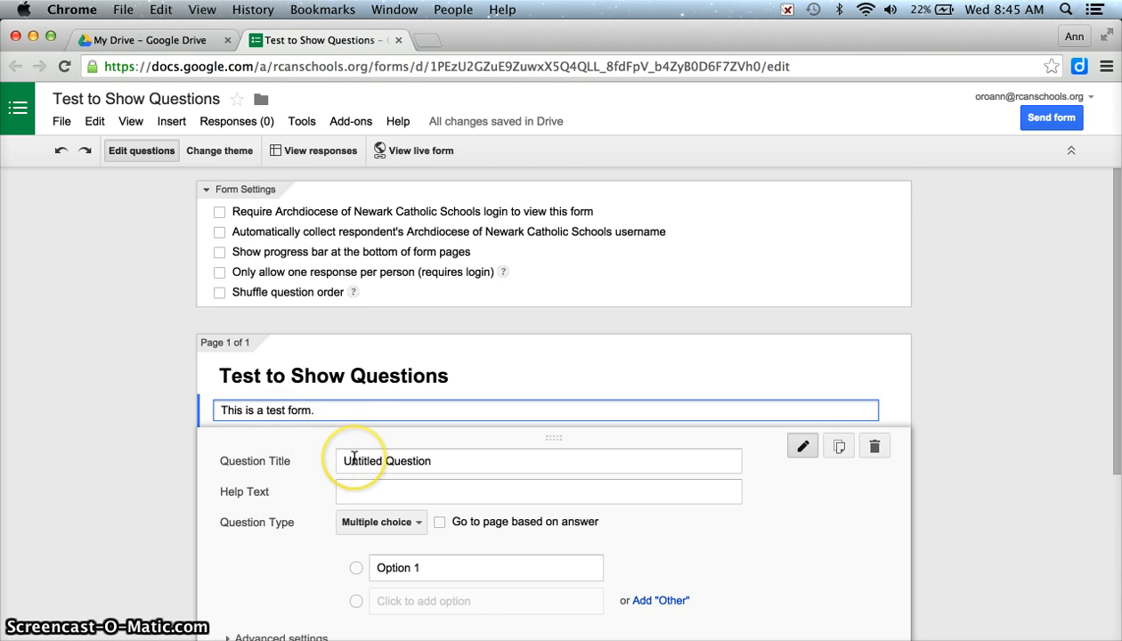
scroll(354, 460, down, 3)
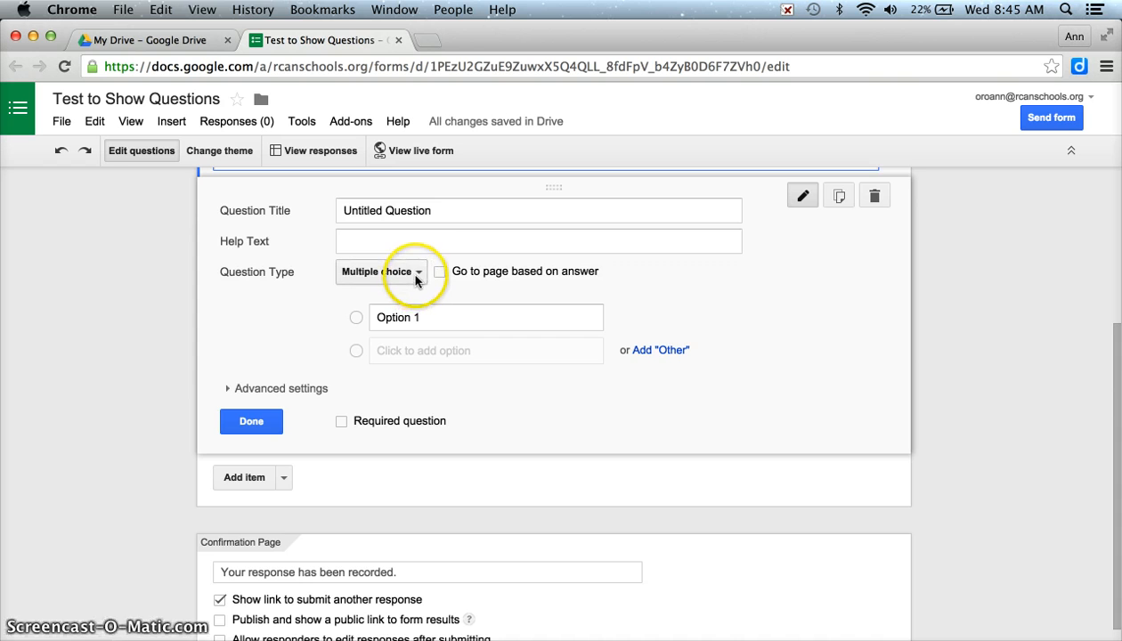
click(428, 212)
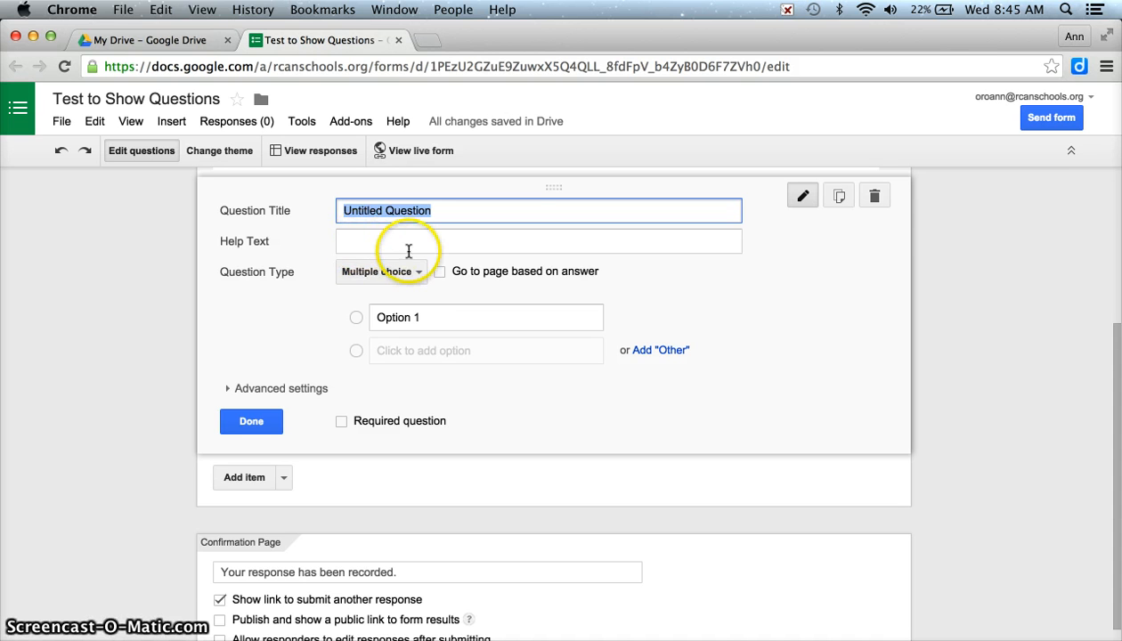
click(417, 271)
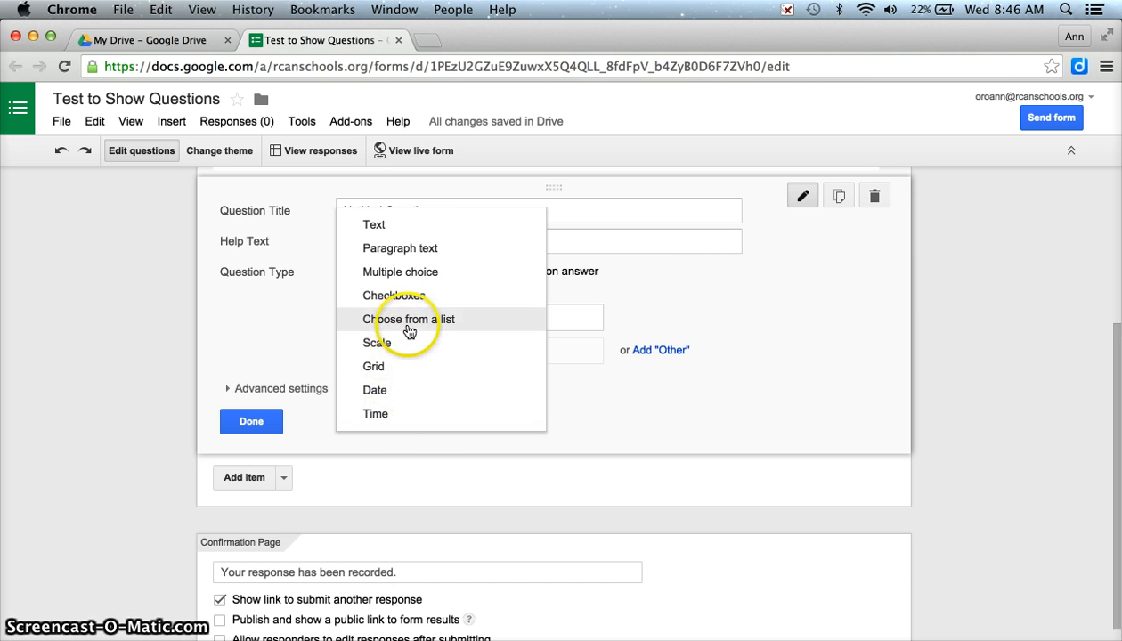
click(287, 344)
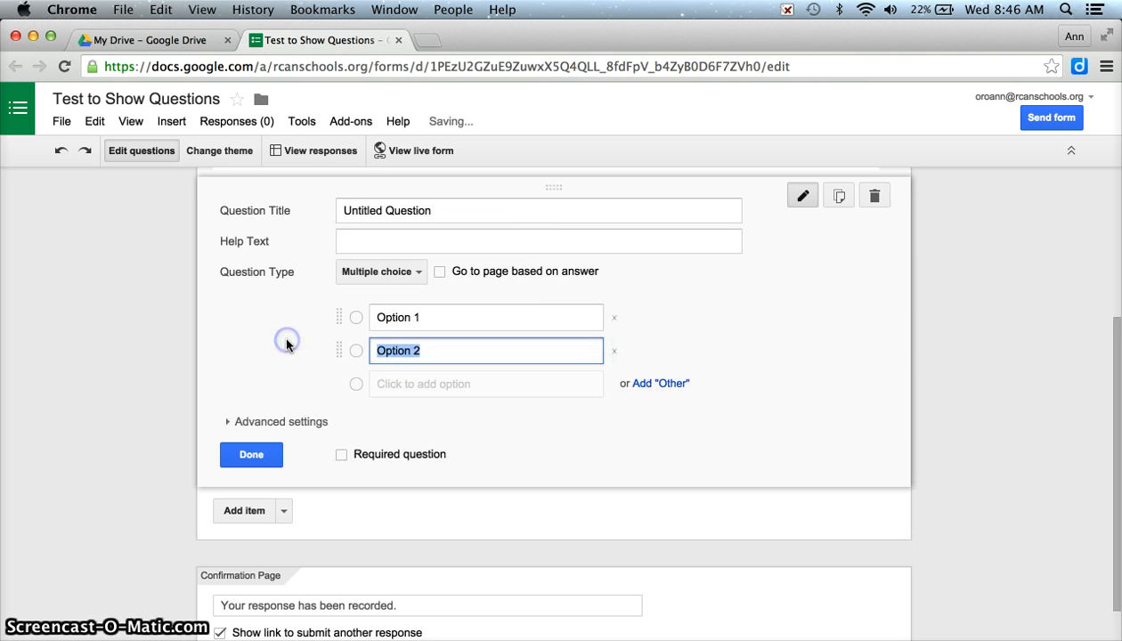
click(400, 276)
click(393, 271)
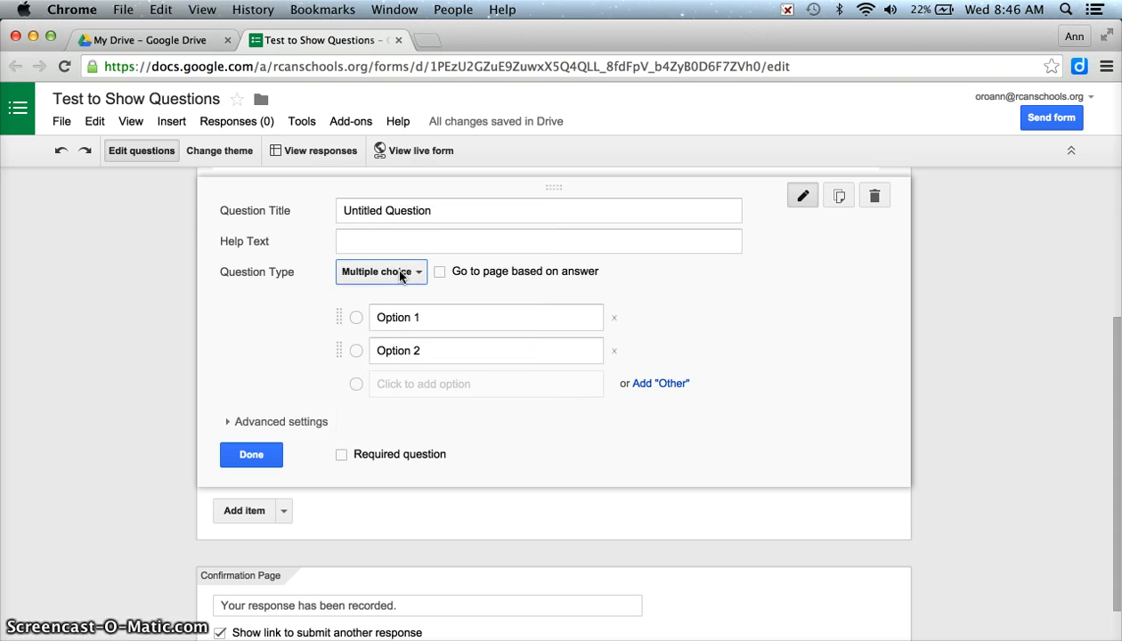
Title the first question "How do you like using Google Forms?" and enter the help text "This is a Google Form"
triple_click(405, 208)
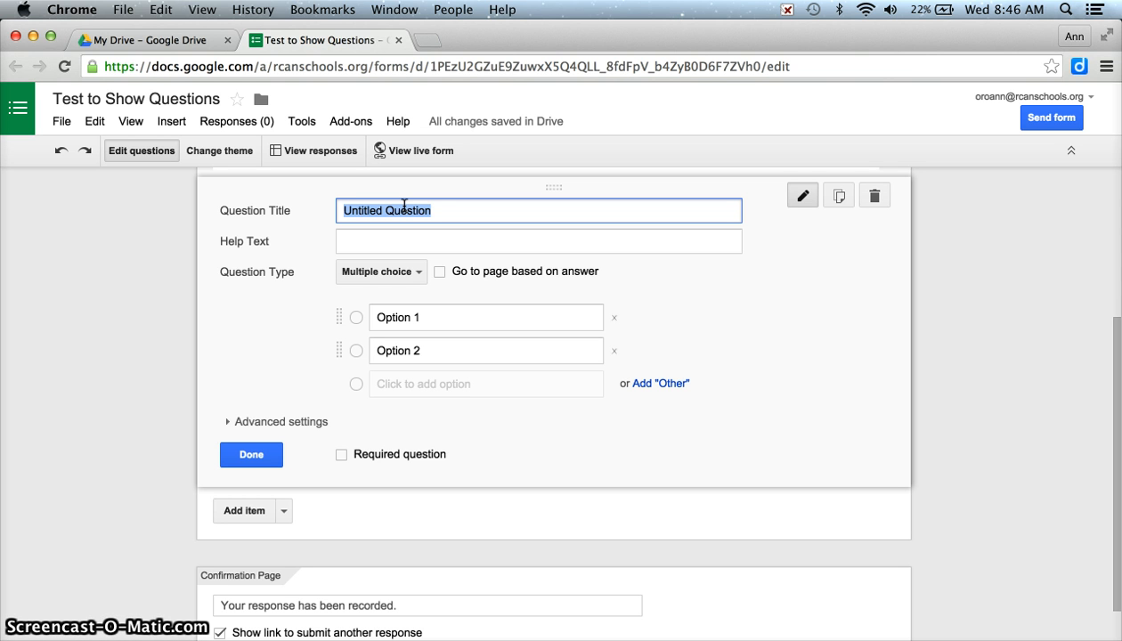
text(How do you like)
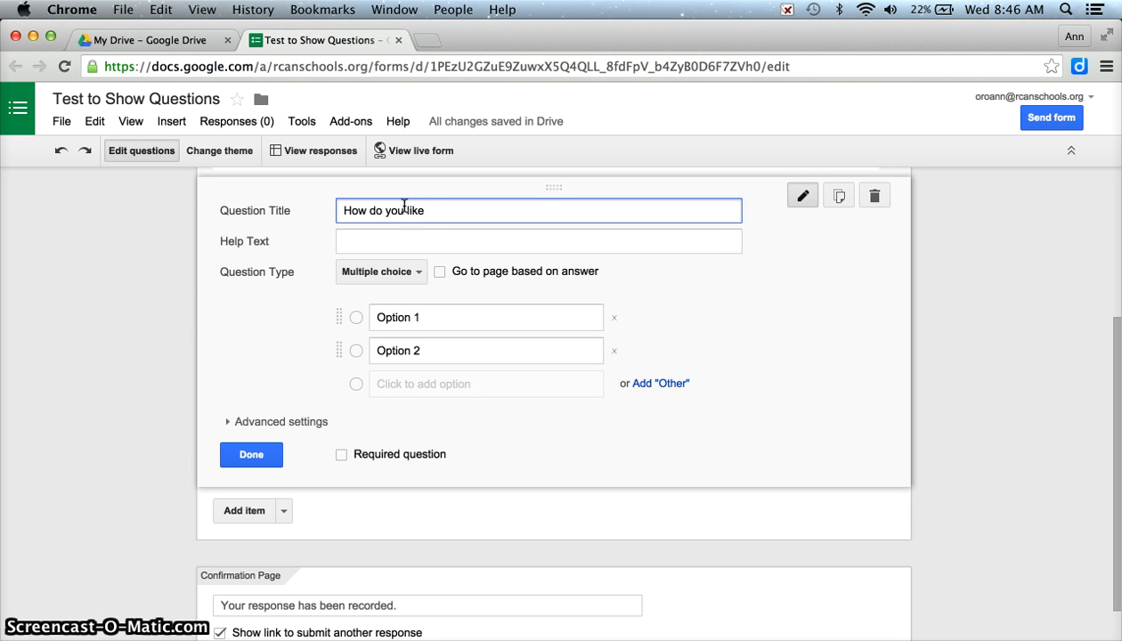
text( usi)
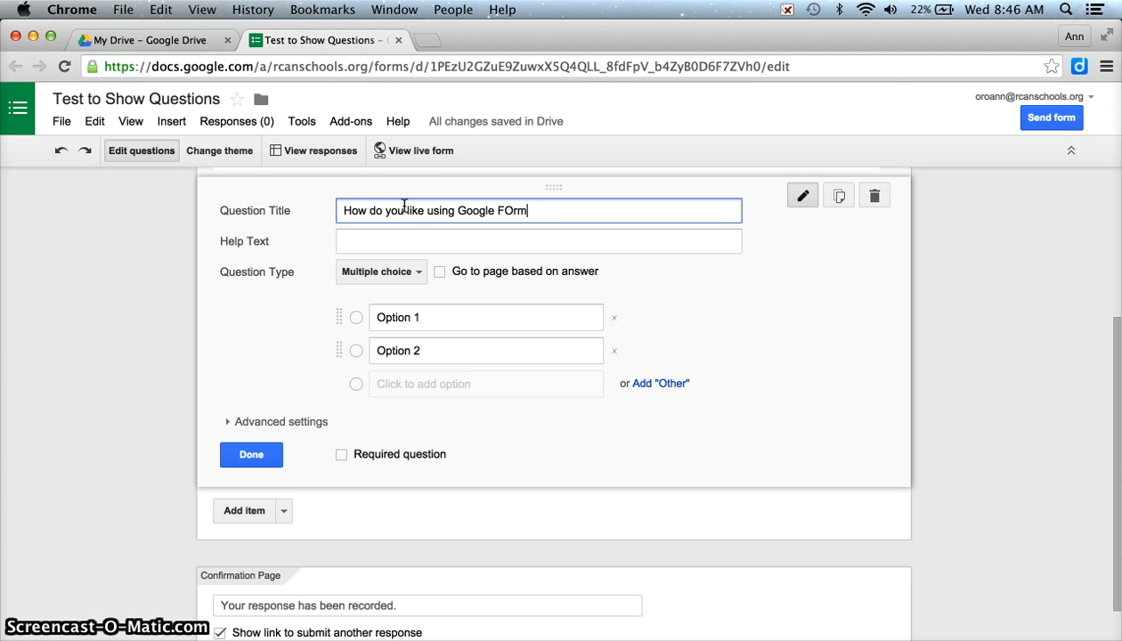
text(ng Google Forms)
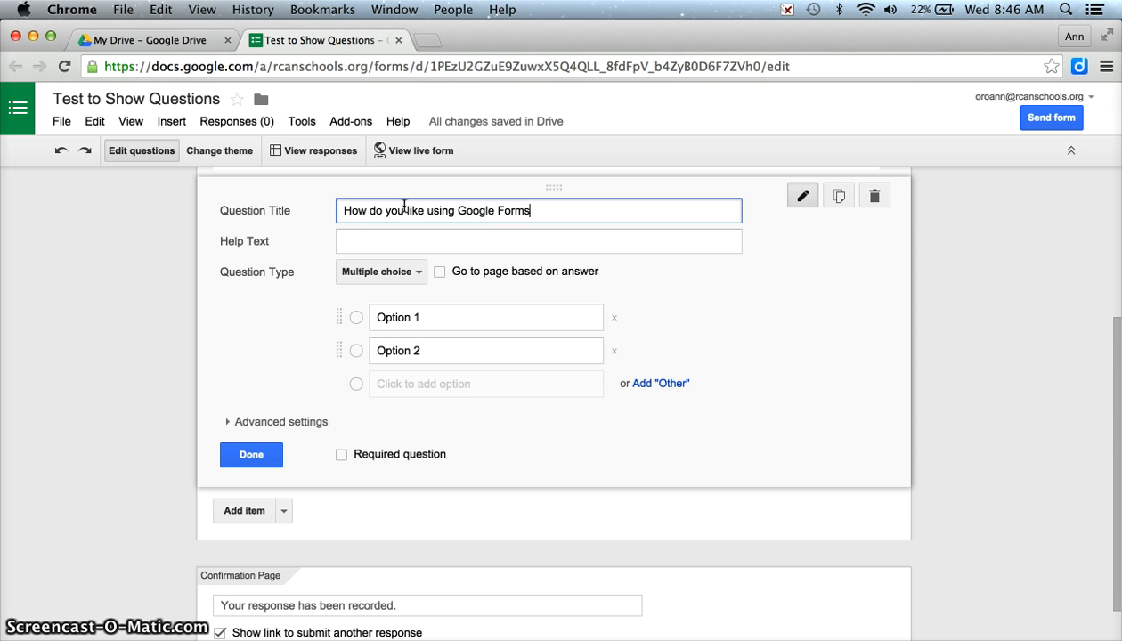
text(?)
click(400, 245)
text(This is a Goog)
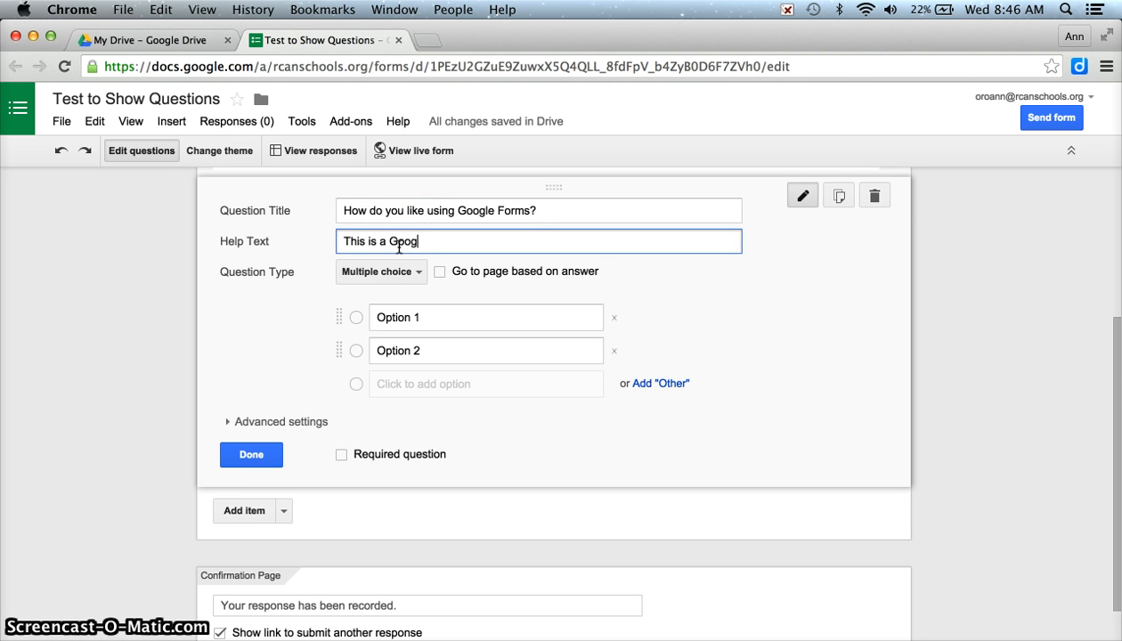
text(le Form)
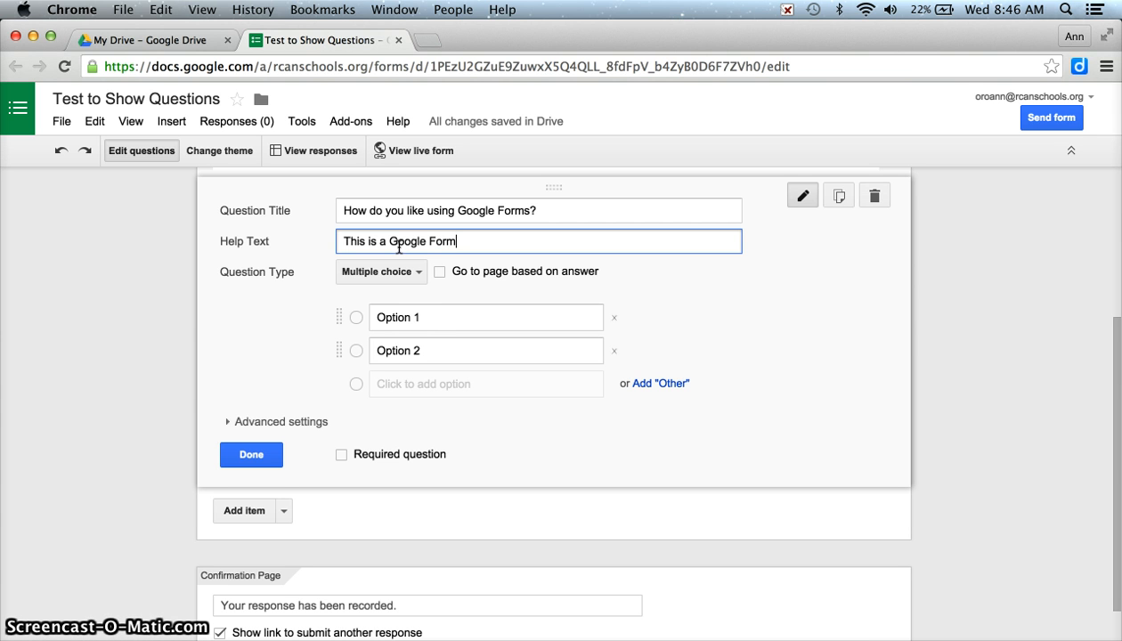
Fill in the multiple-choice answers as Excellent, Good, Fair and Poor
click(379, 277)
click(401, 321)
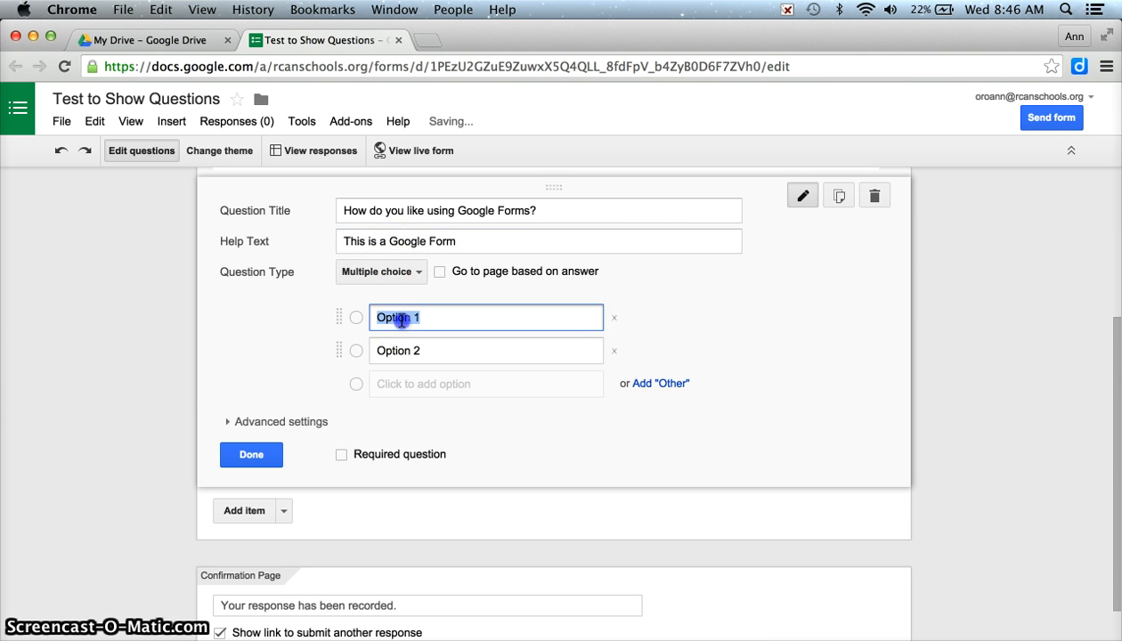
text(Excellent)
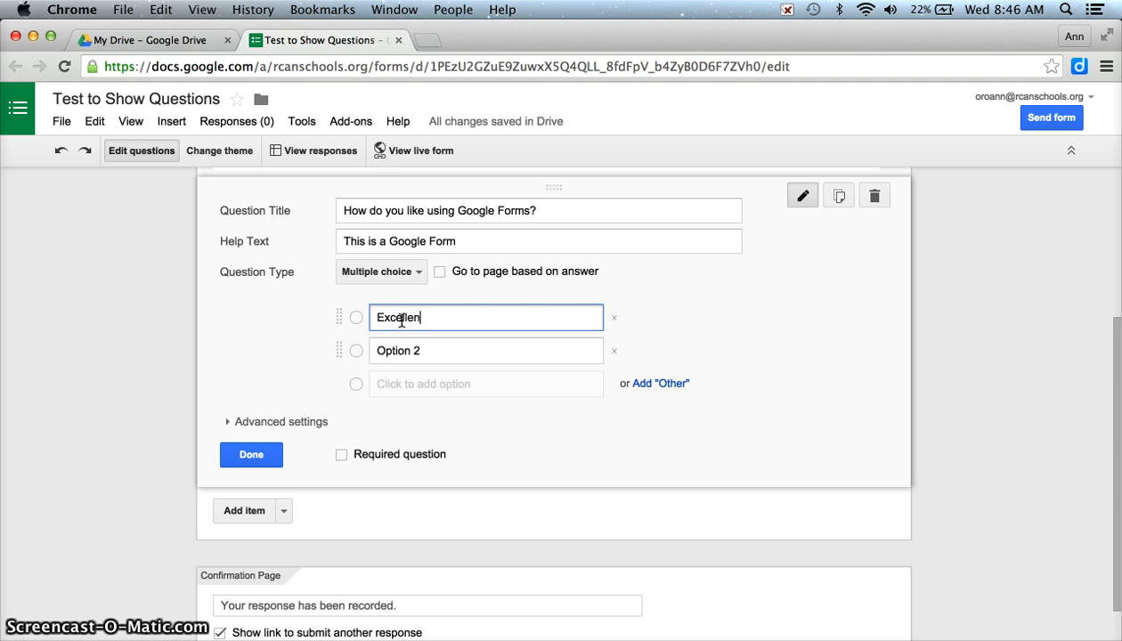
click(406, 353)
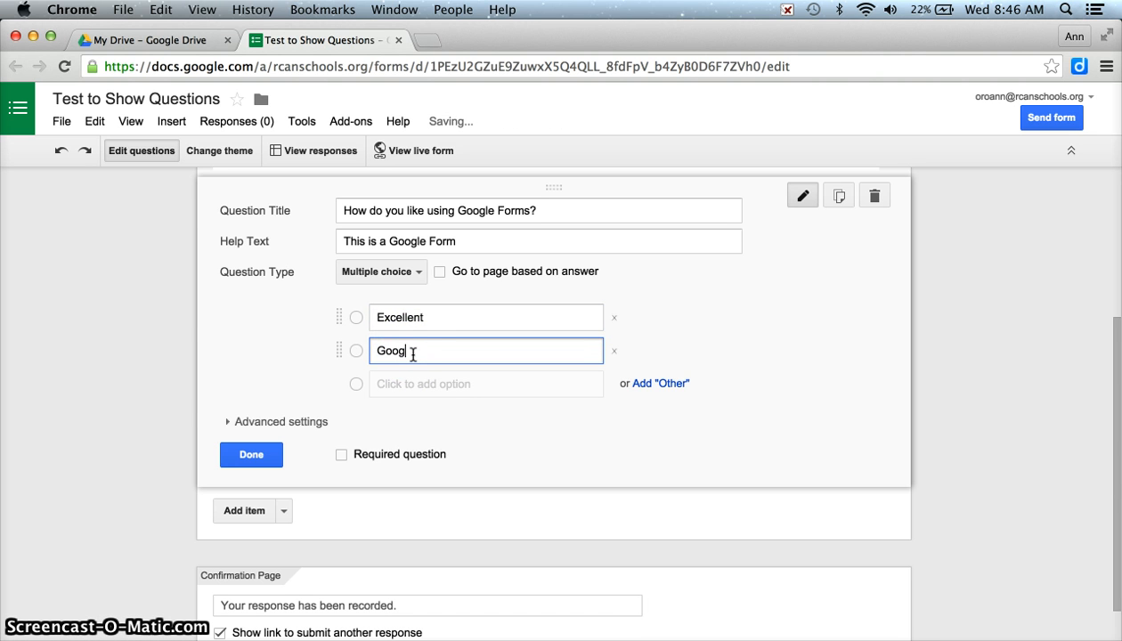
click(423, 382)
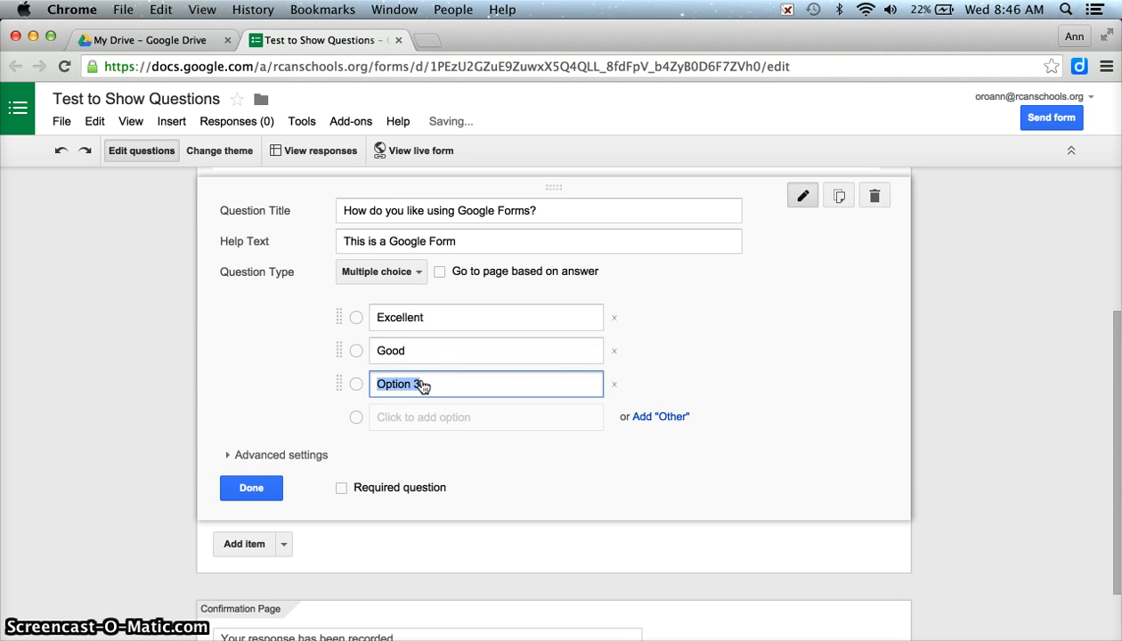
text(Fair)
click(424, 421)
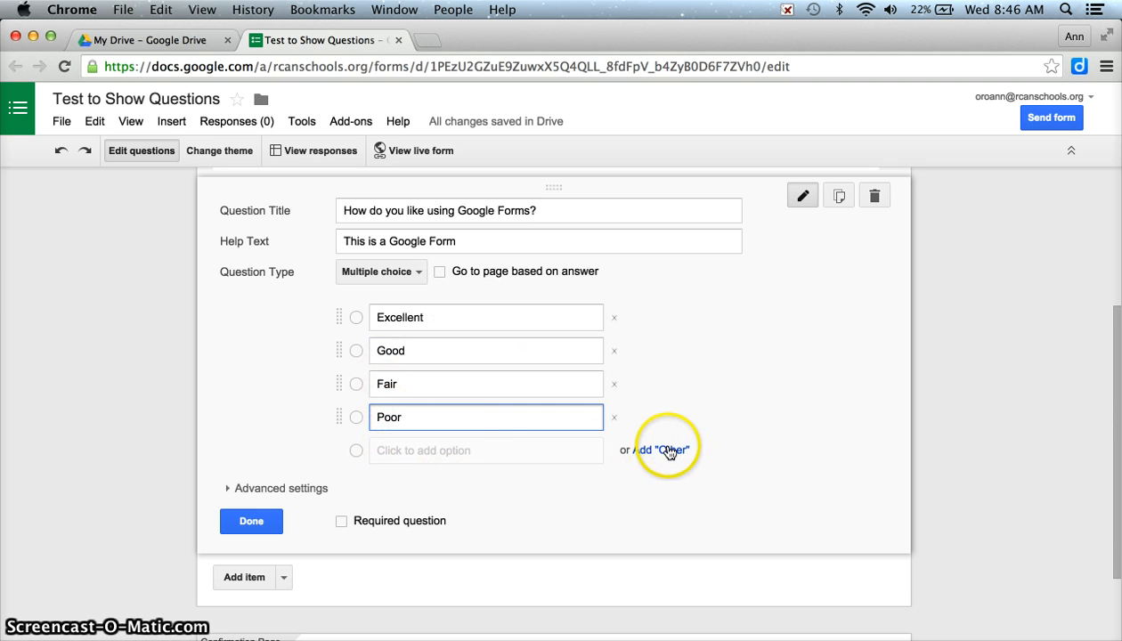
Expand the first question's advanced settings, make the question required, and finish editing it
click(228, 489)
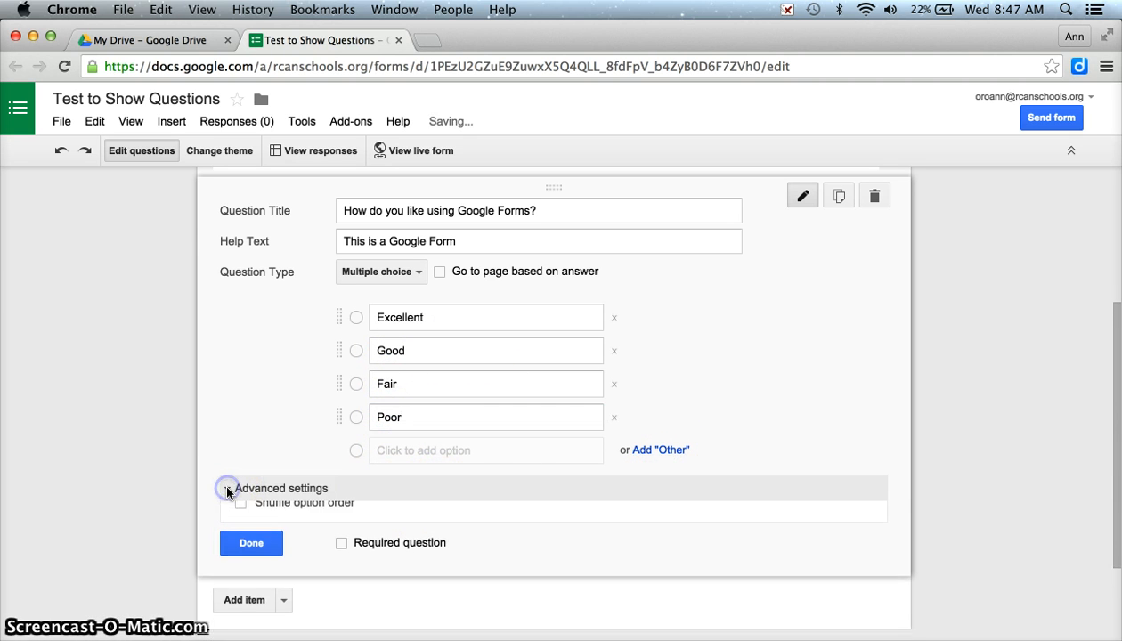
scroll(225, 491, down, 3)
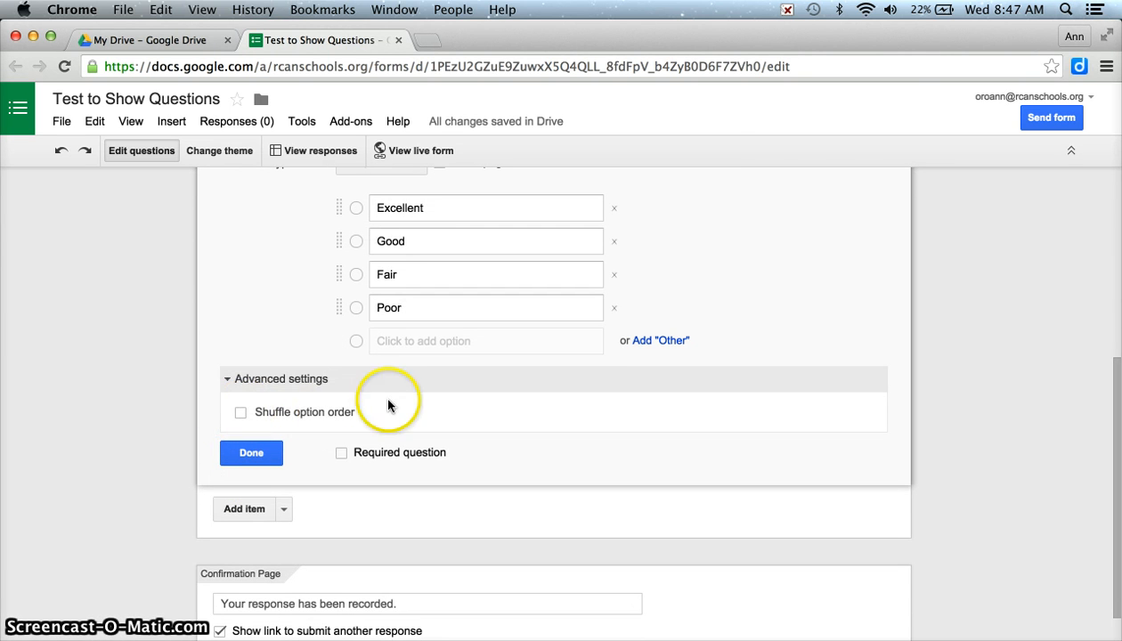
scroll(387, 406, up, 2)
click(342, 543)
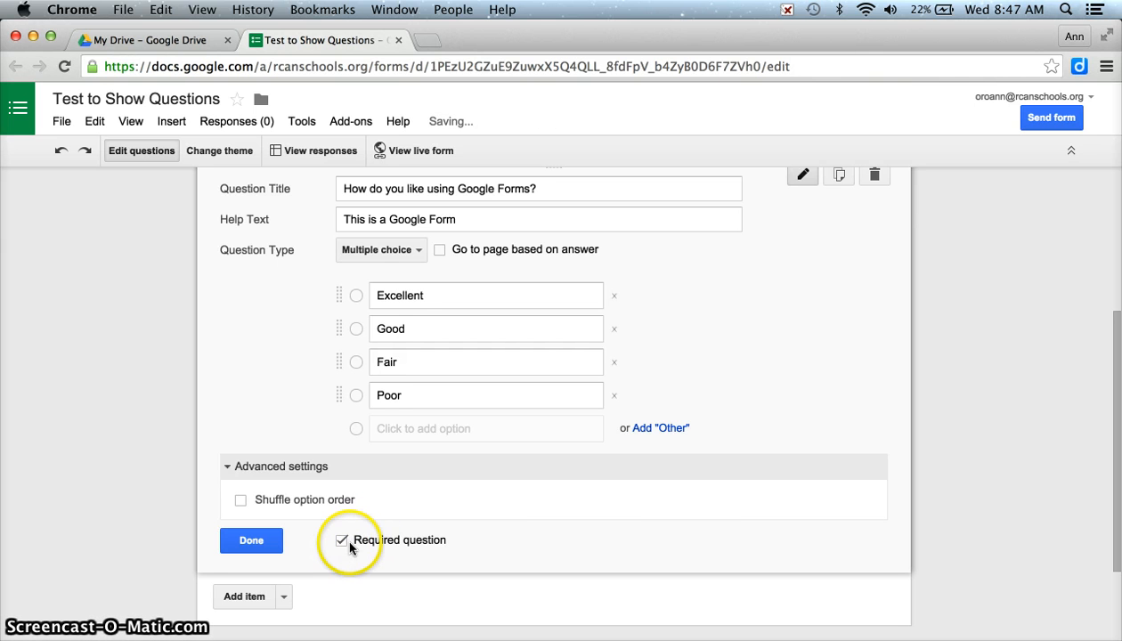
scroll(351, 547, up, 2)
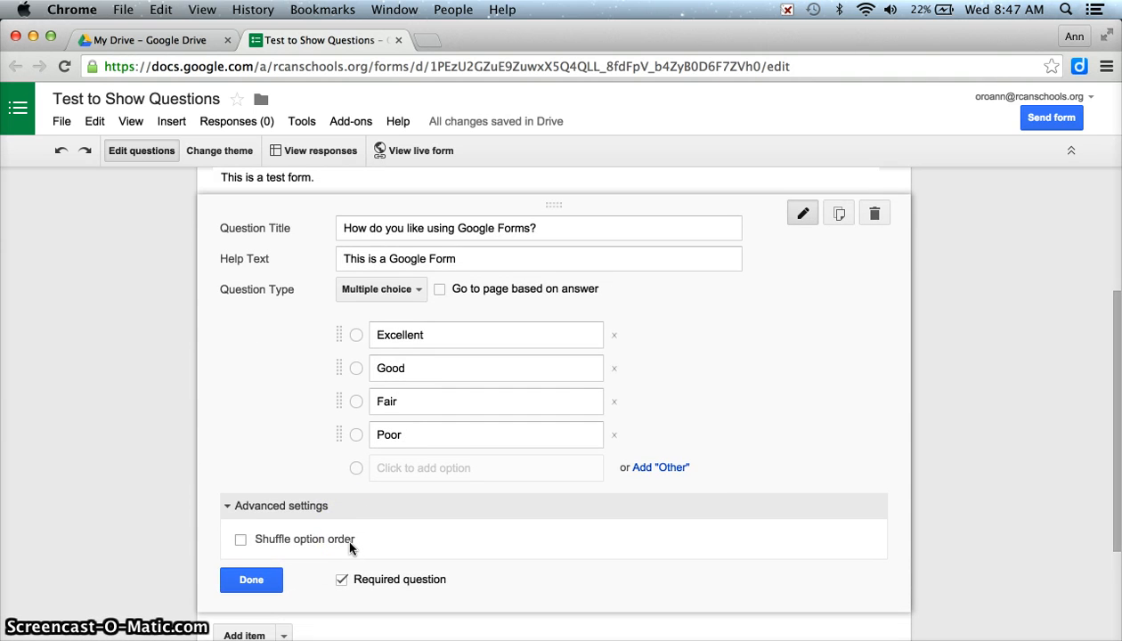
scroll(351, 546, down, 2)
click(254, 525)
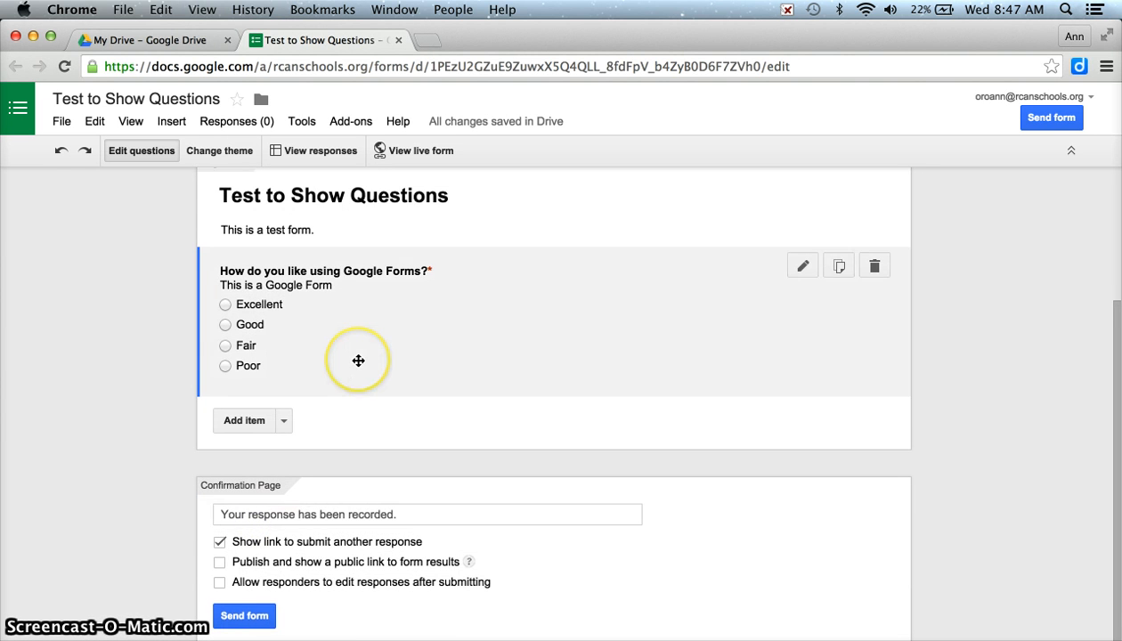
Add a Text question below the first one, titled "What is your name."
scroll(358, 364, up, 1)
click(285, 462)
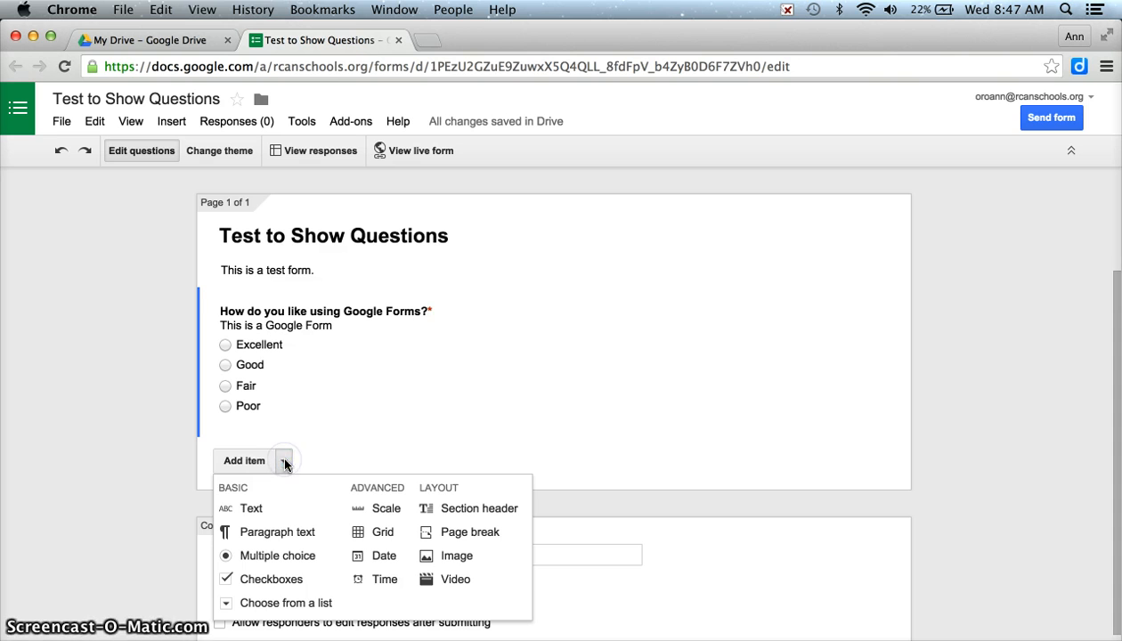
click(252, 508)
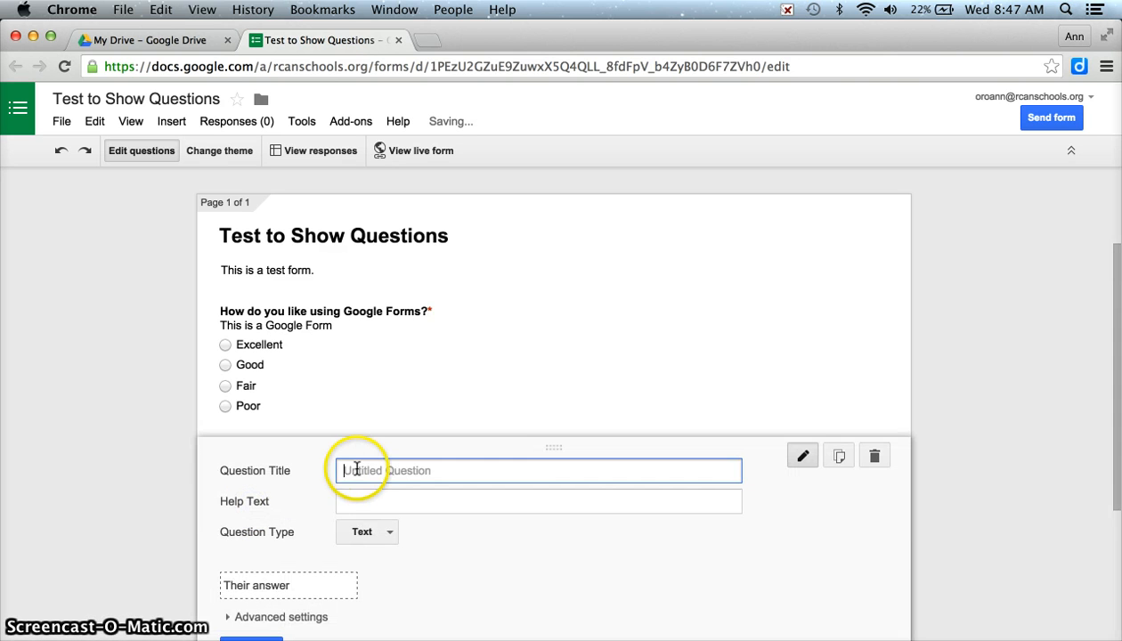
text(What is )
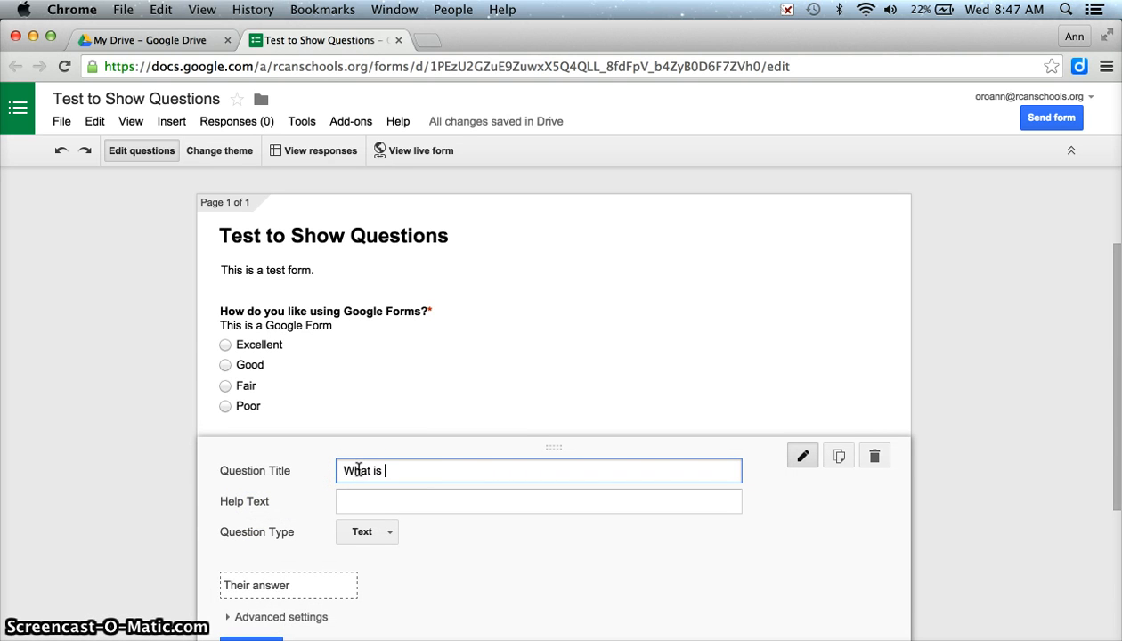
text(your name.)
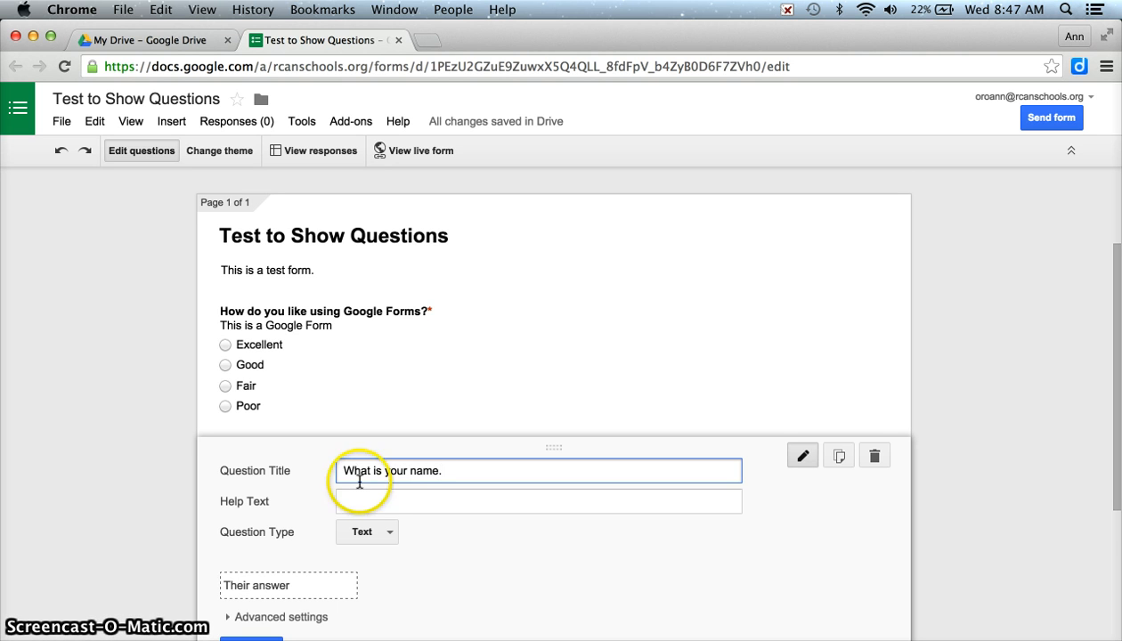
Enter "Please type your first and last name." as the help text of the name question
click(371, 499)
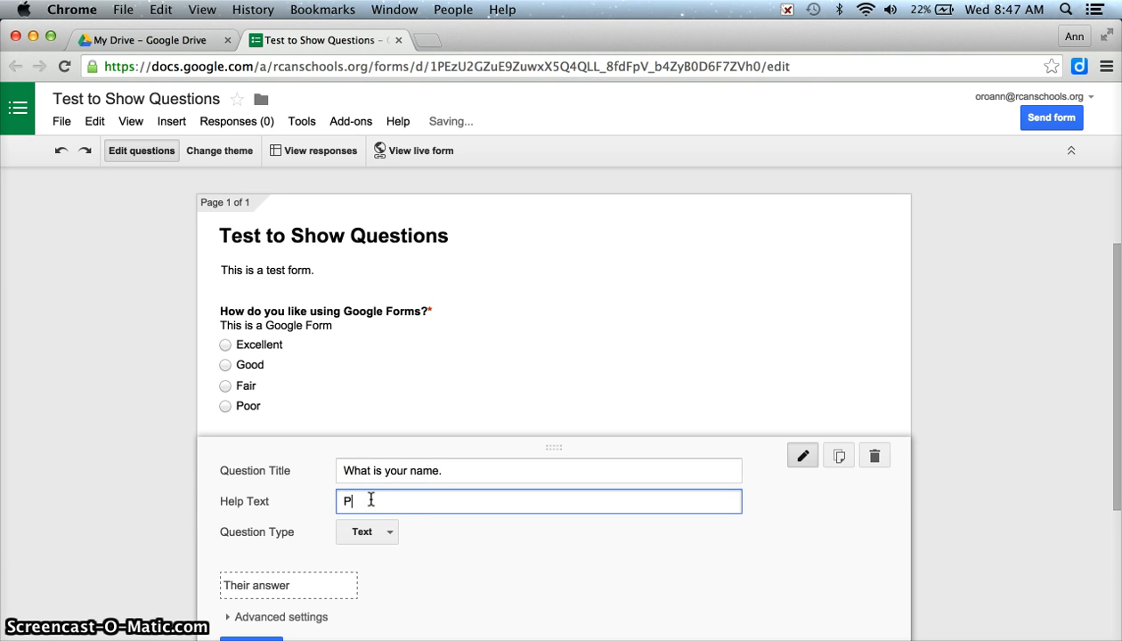
text(Please type your first and last name.)
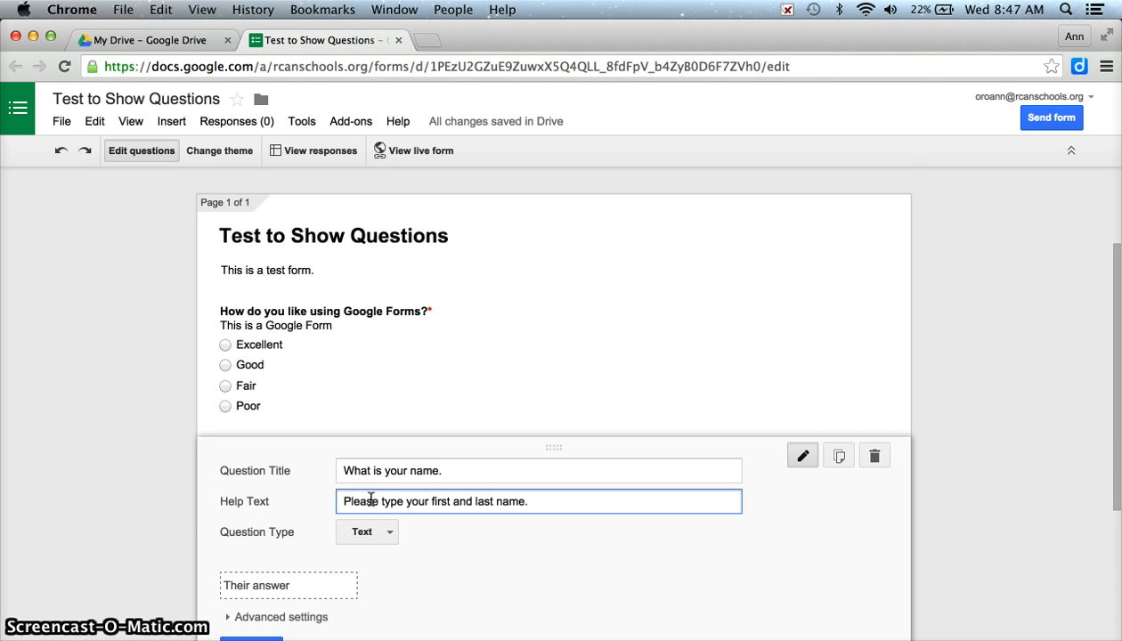
Expand the name question's advanced settings, make the question required, and finish editing it
scroll(331, 546, down, 1)
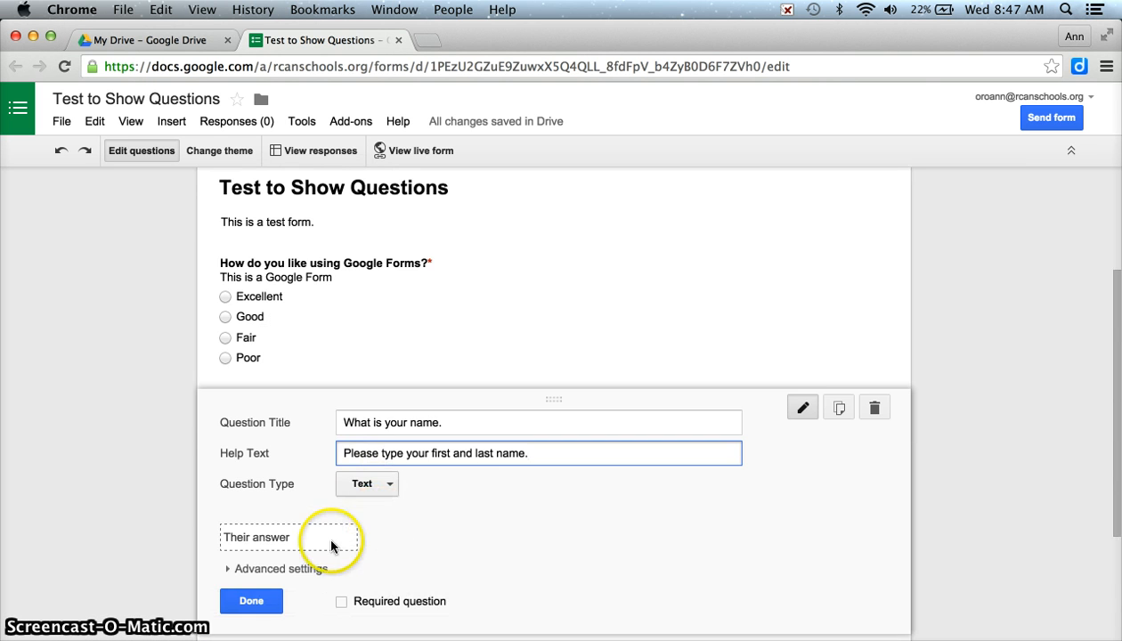
click(229, 570)
scroll(229, 571, down, 2)
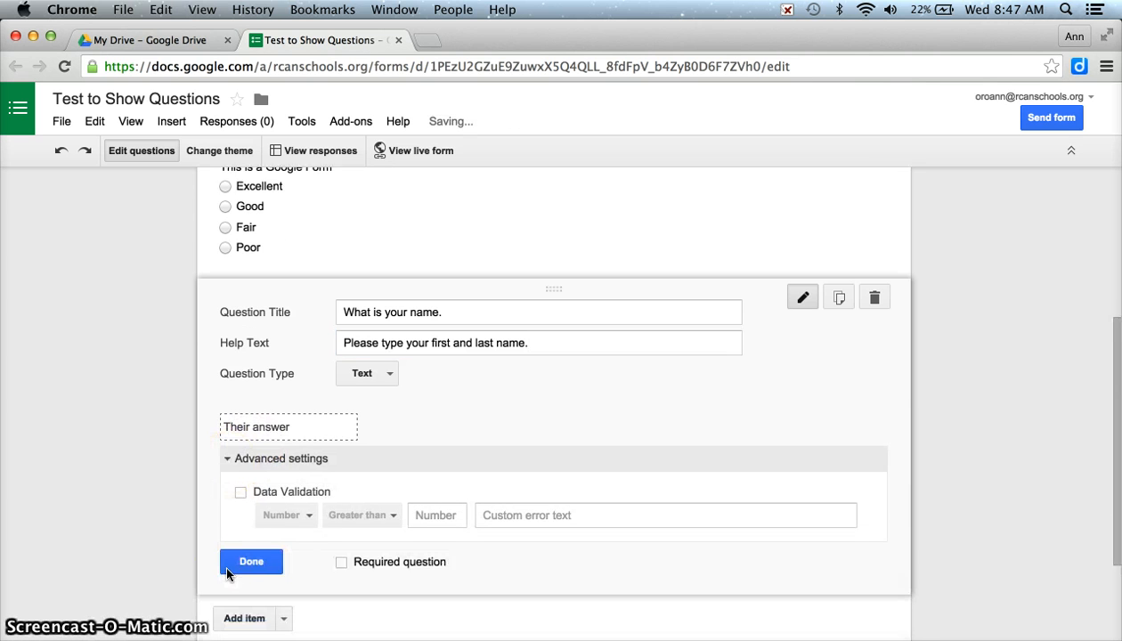
scroll(227, 573, down, 1)
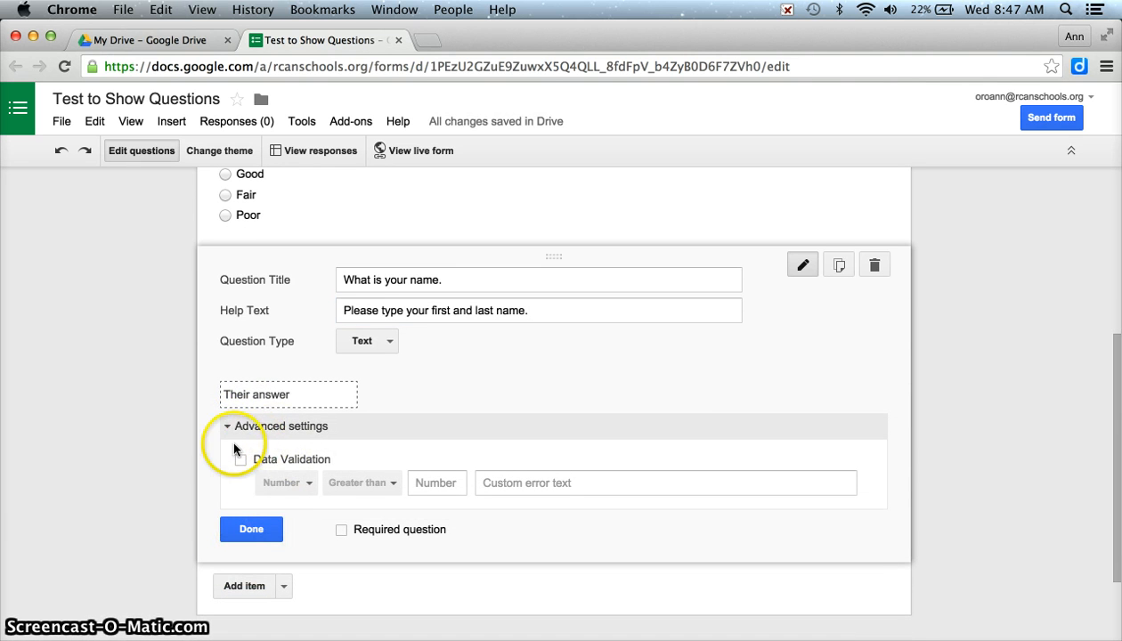
click(336, 534)
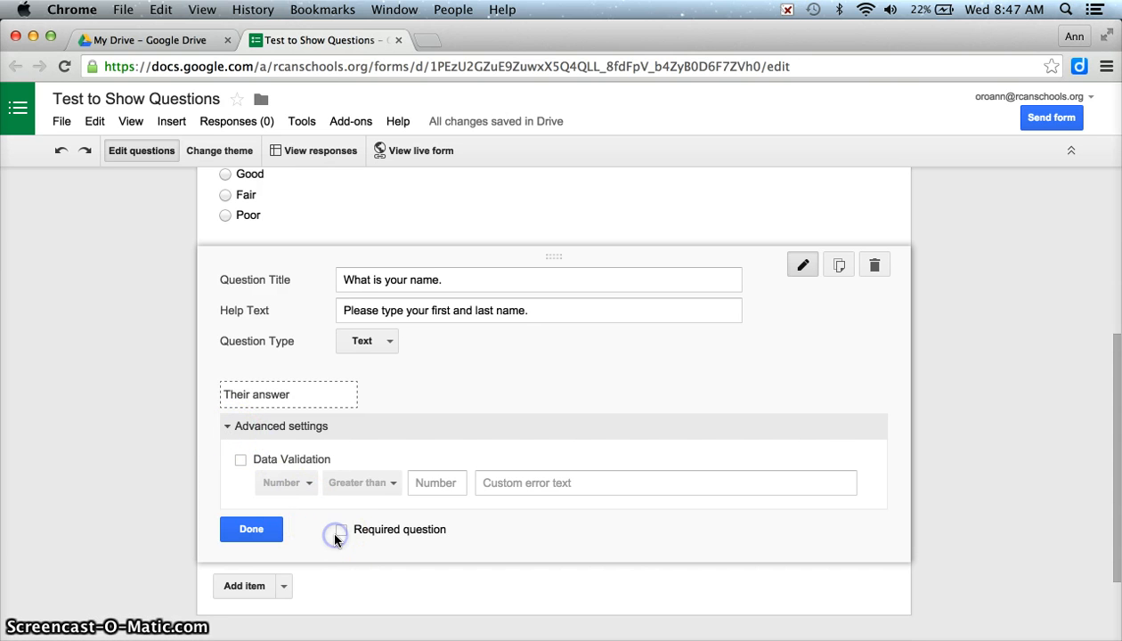
click(263, 529)
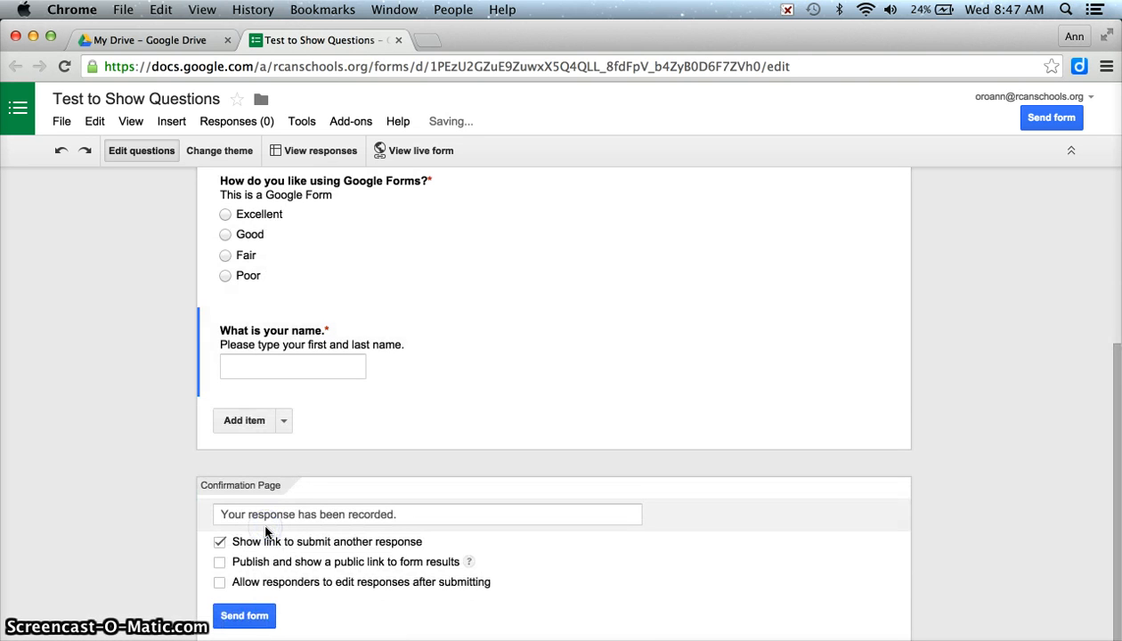
Add a Paragraph text question below the name question, titled "Please tell me why you chose your response to question one."
click(284, 421)
click(277, 498)
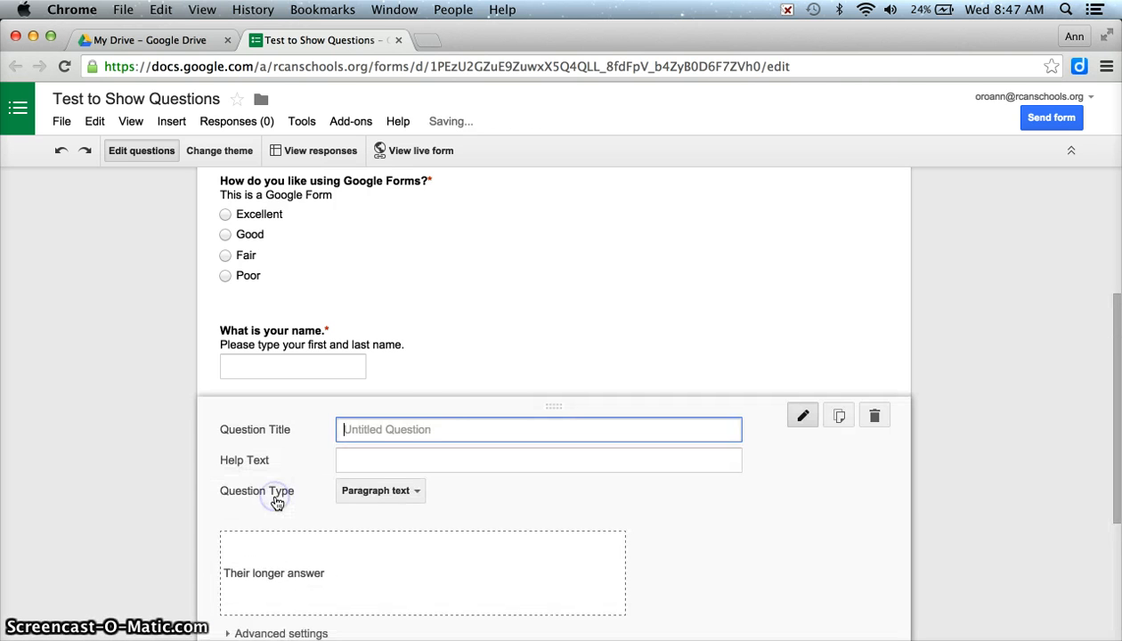
text(Pl)
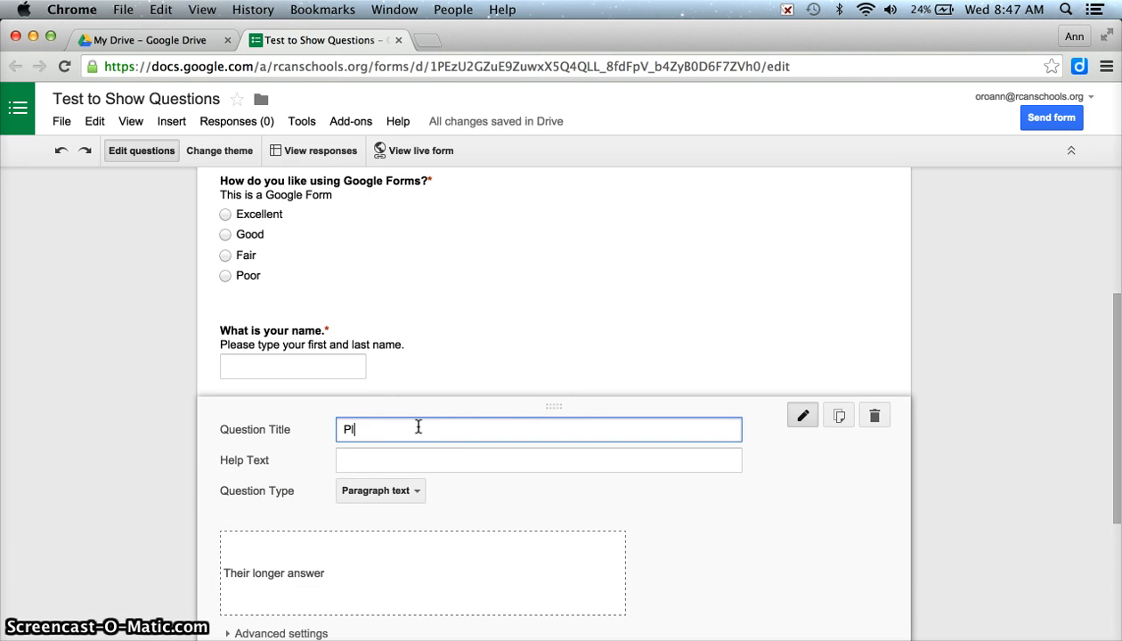
text(me why you chose)
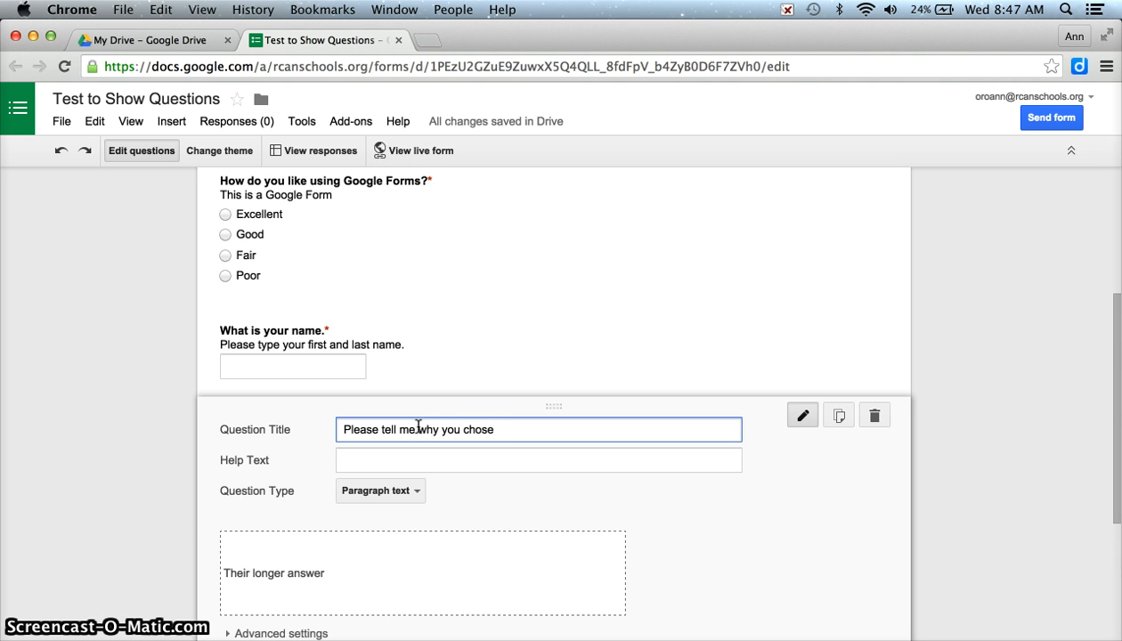
text( your )
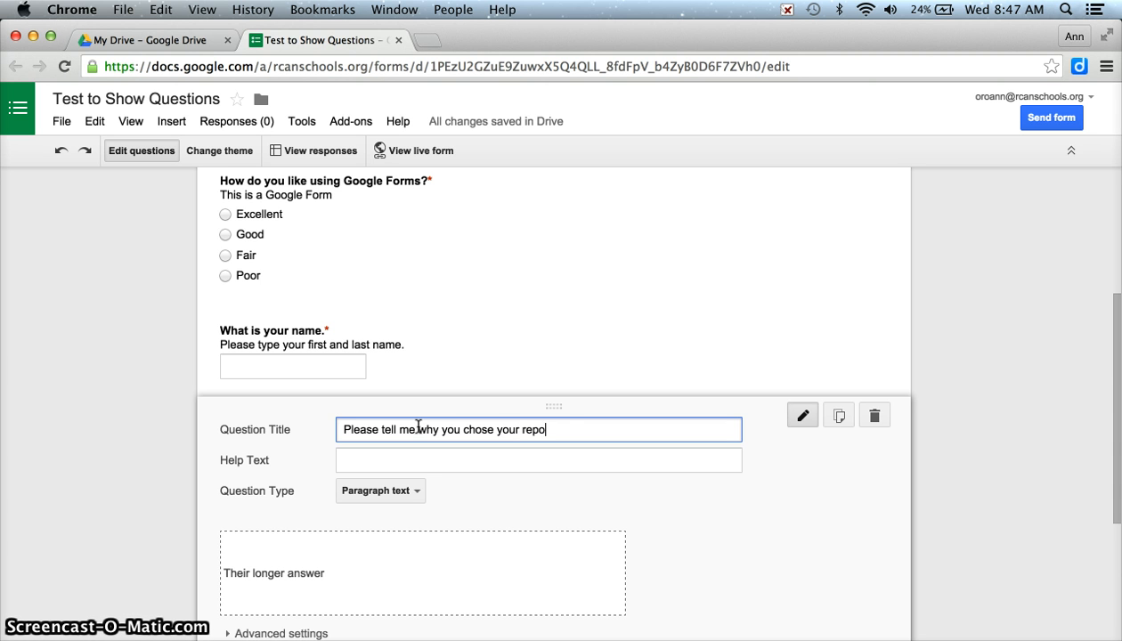
text(reponse to questions)
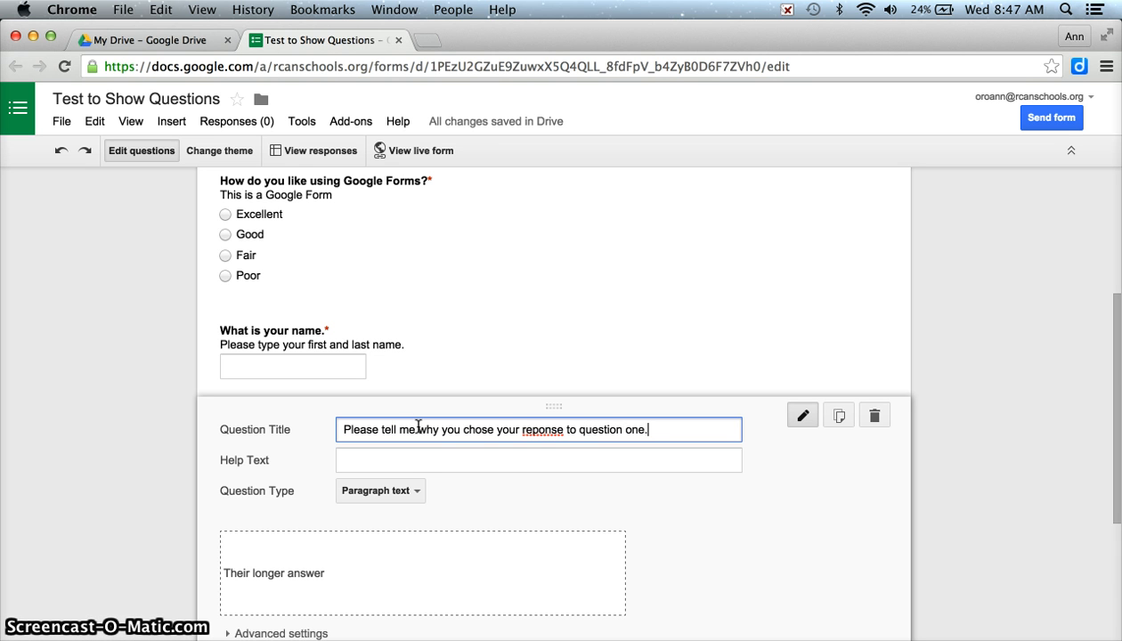
click(533, 429)
text(s)
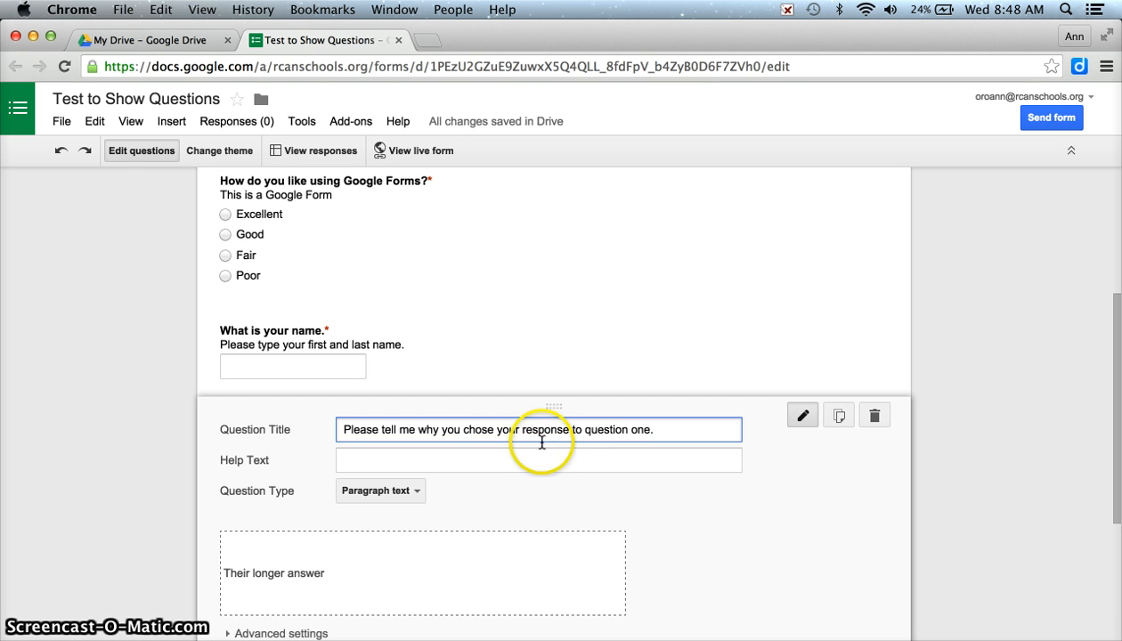
Enter "Why do you feel that way about Google Forms?" as the paragraph question's help text
click(537, 461)
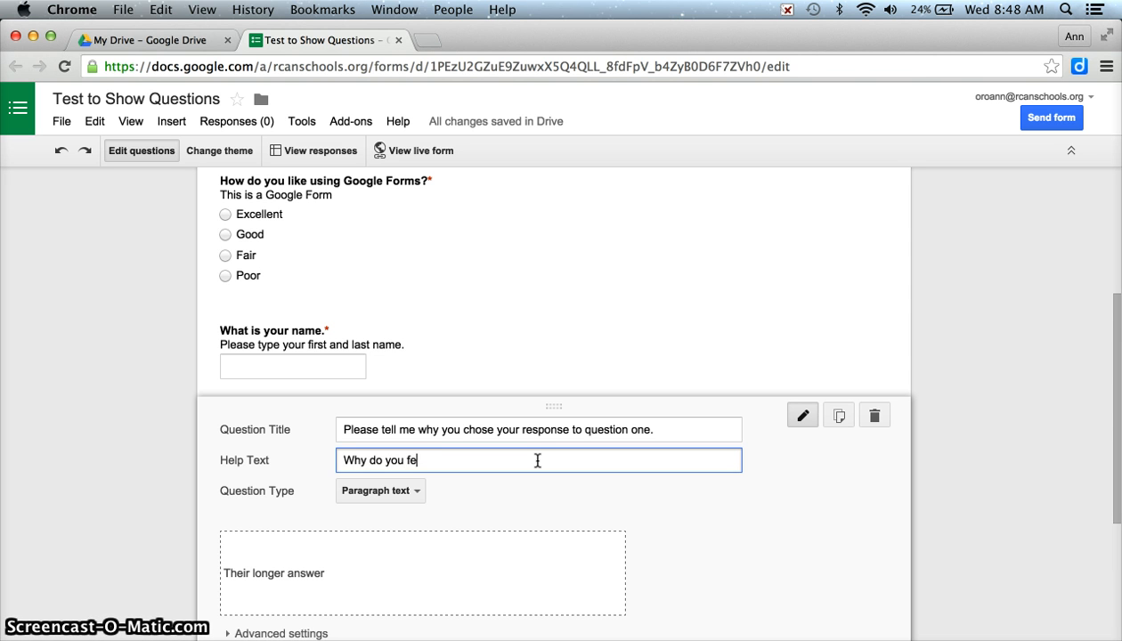
text(Why do you feel that way about Google Forms?)
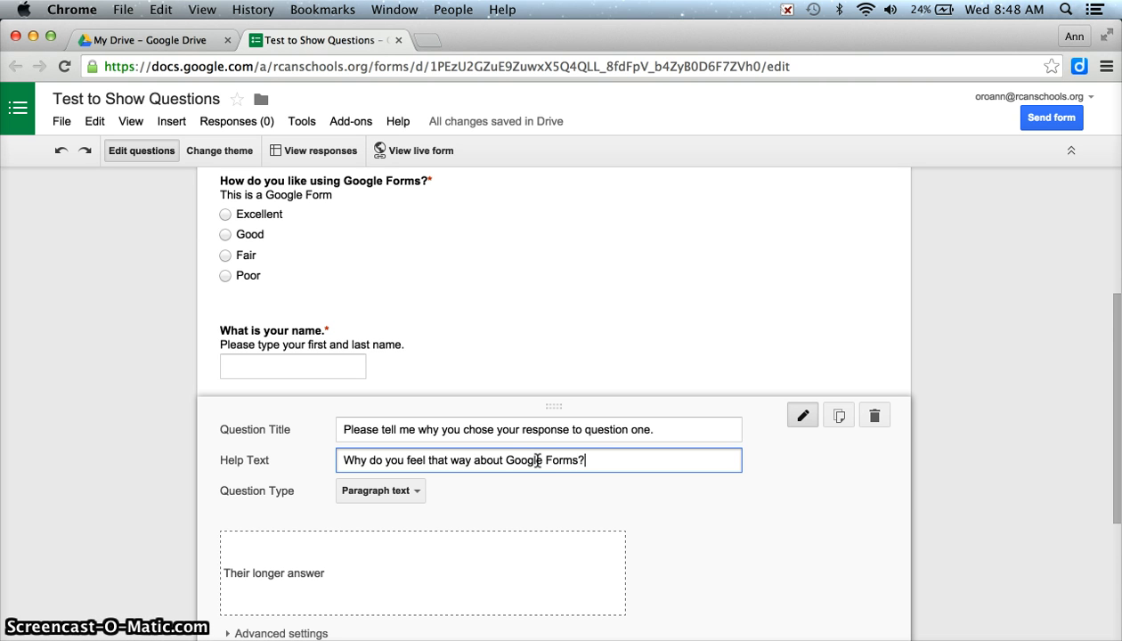
Expand the paragraph question's advanced settings, make the question required, and finish editing it
scroll(432, 563, down, 1)
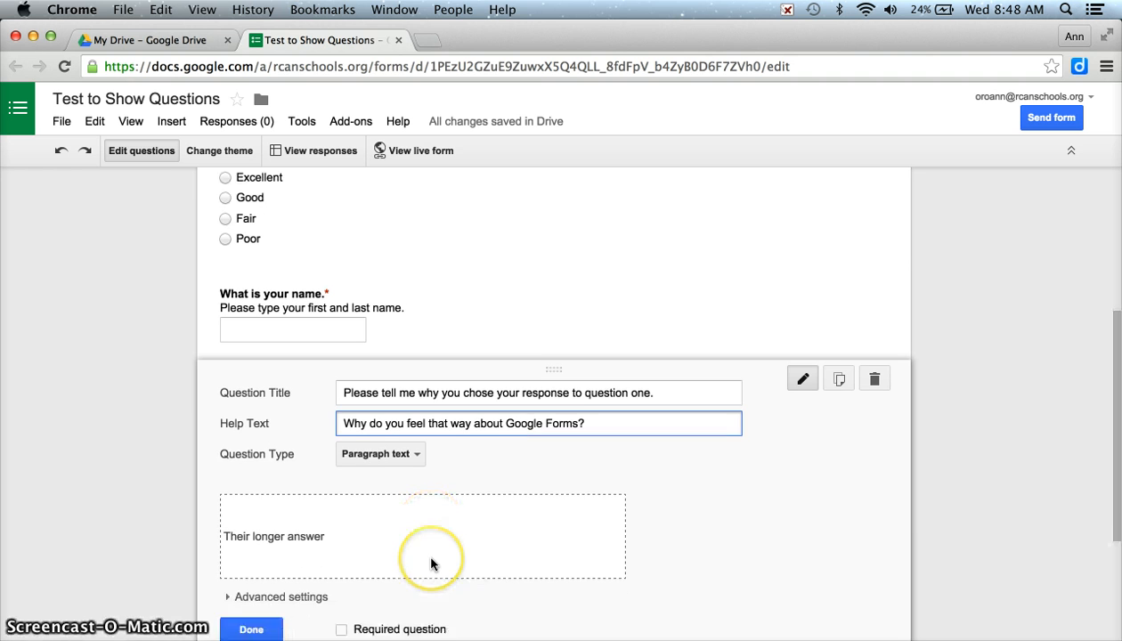
scroll(432, 563, down, 2)
click(230, 508)
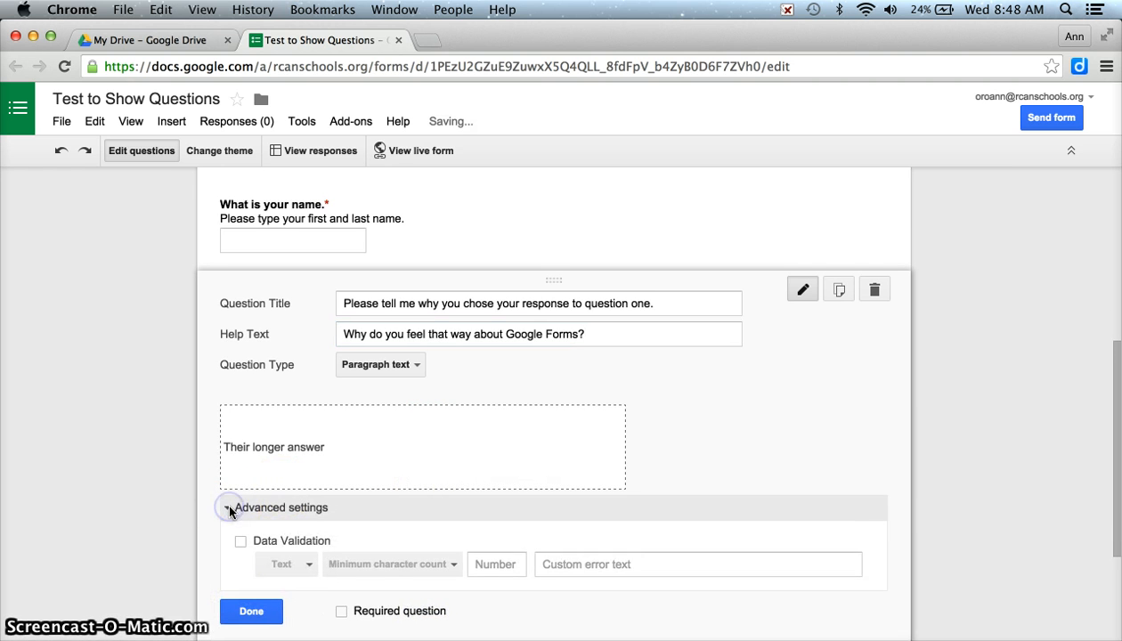
scroll(230, 510, down, 1)
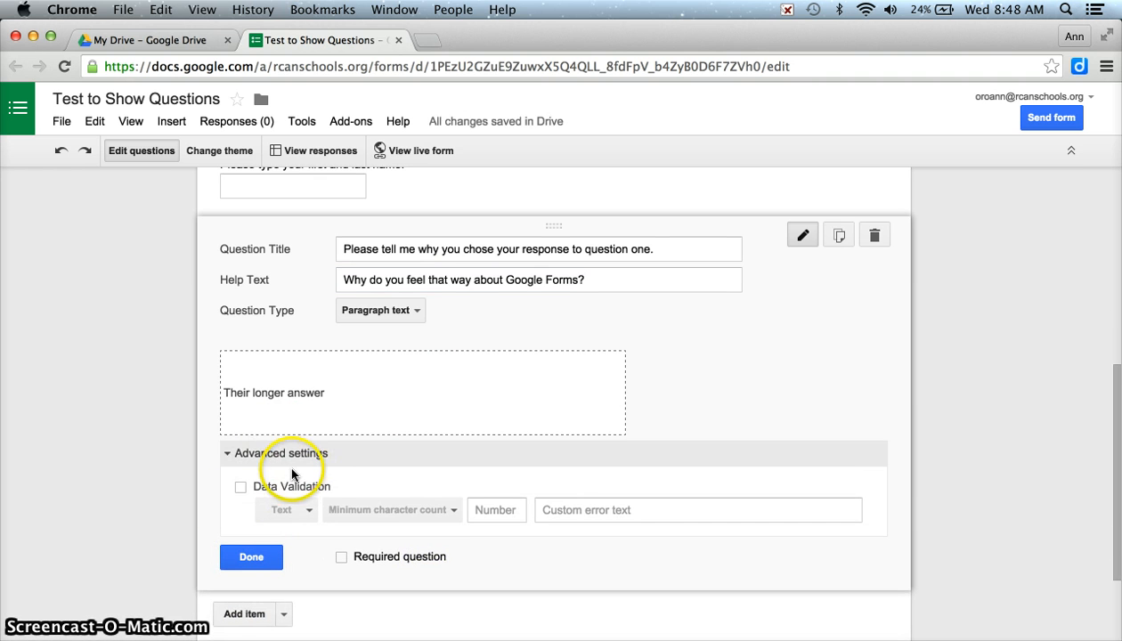
click(341, 557)
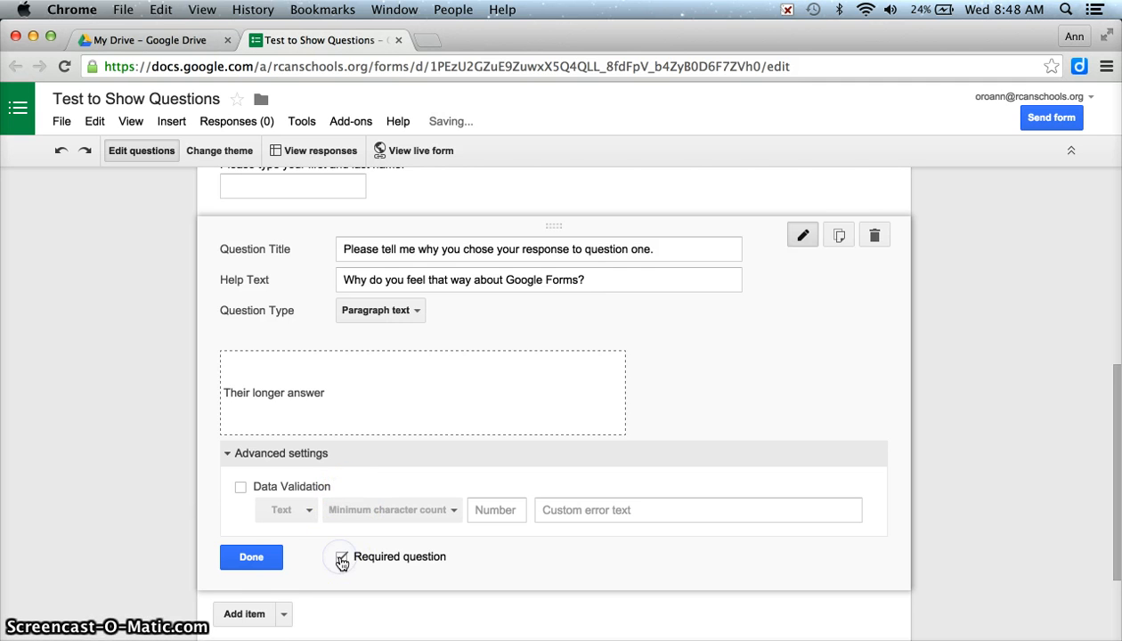
click(246, 554)
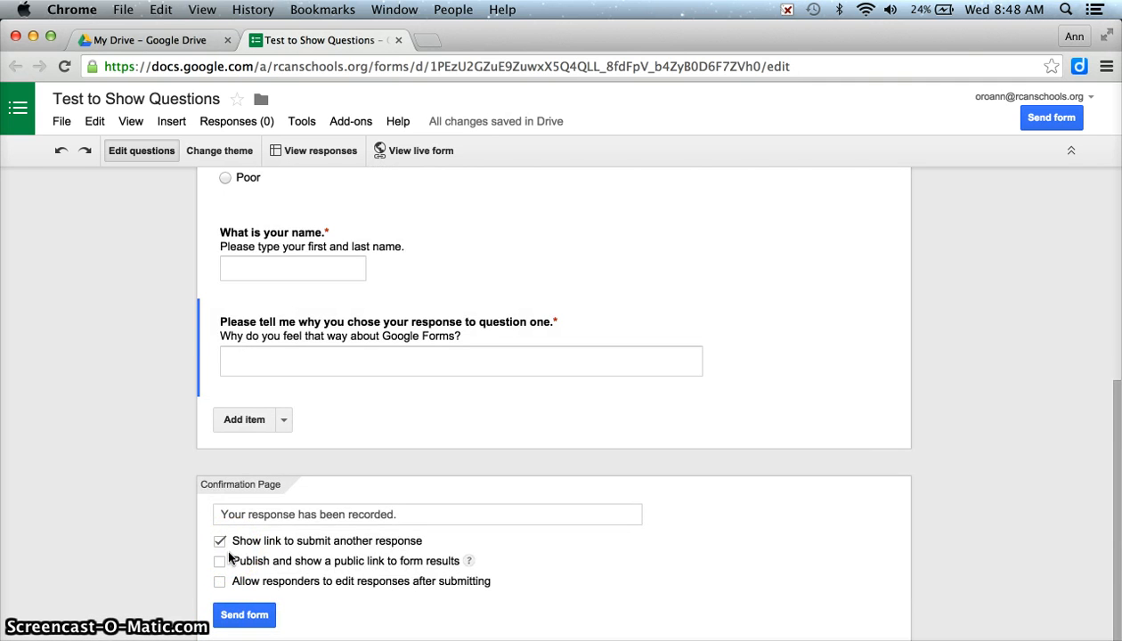
Add a Checkboxes question below the paragraph question, titled "Tell me about the types of websites you use for formative assessment."
click(283, 494)
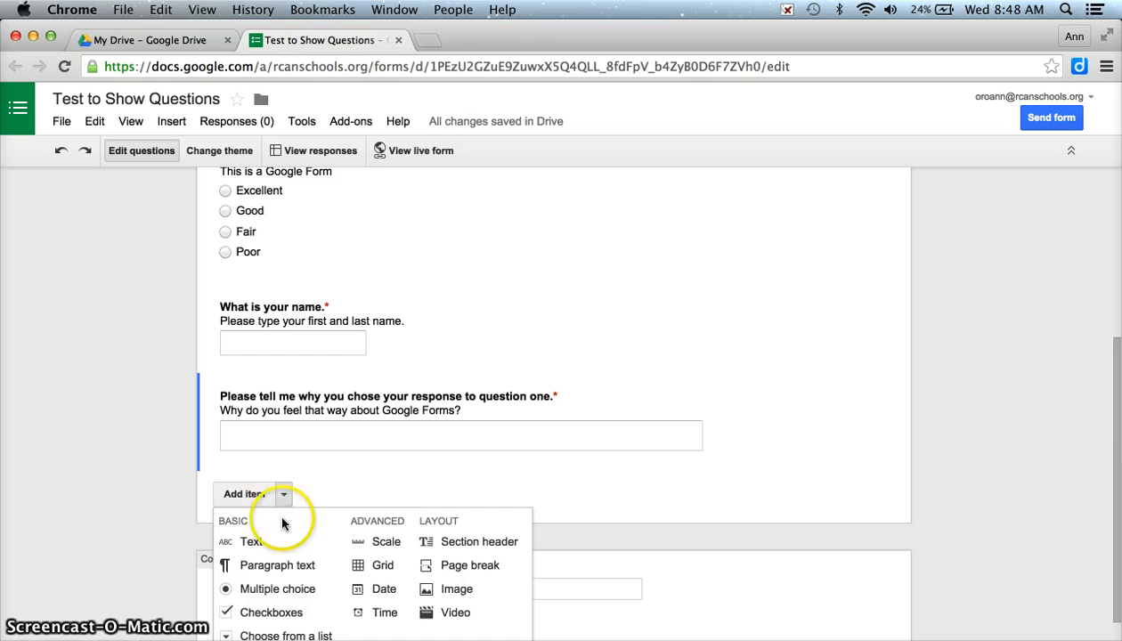
click(259, 611)
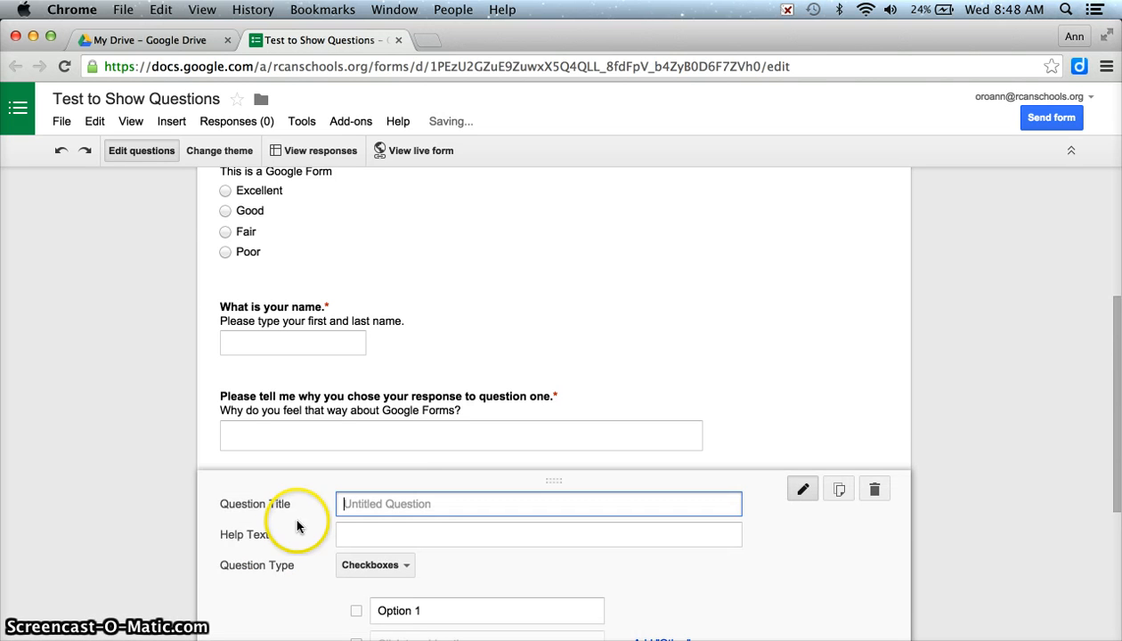
text(Pleas)
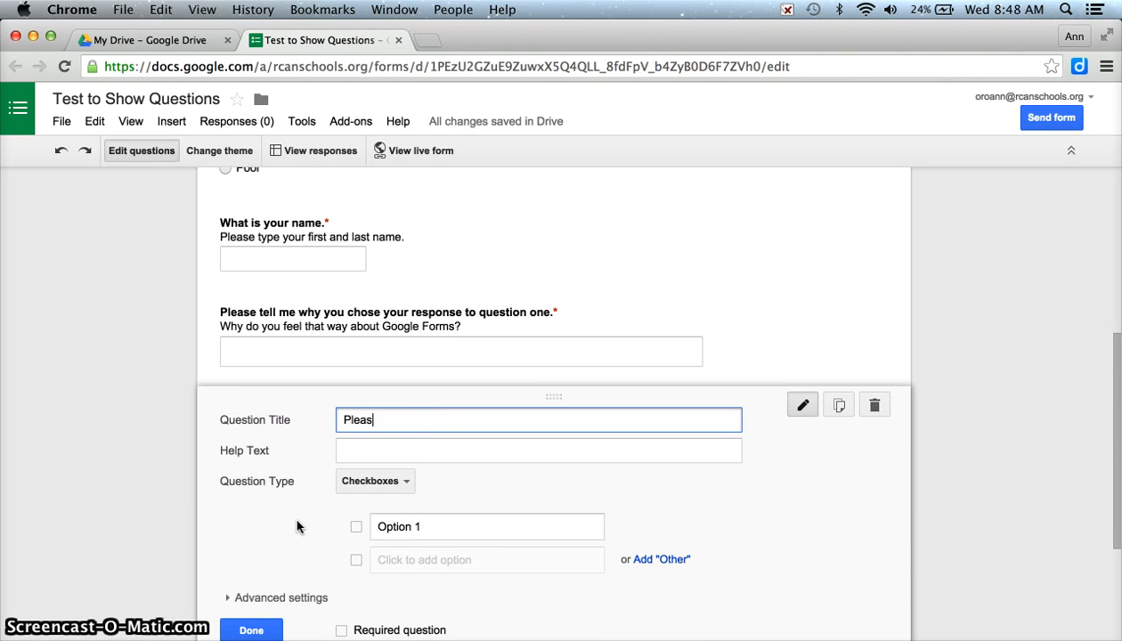
key(BackSpace)
key(BackSpace)
key(BackSpace)
key(BackSpace)
key(BackSpace)
text(Tell me )
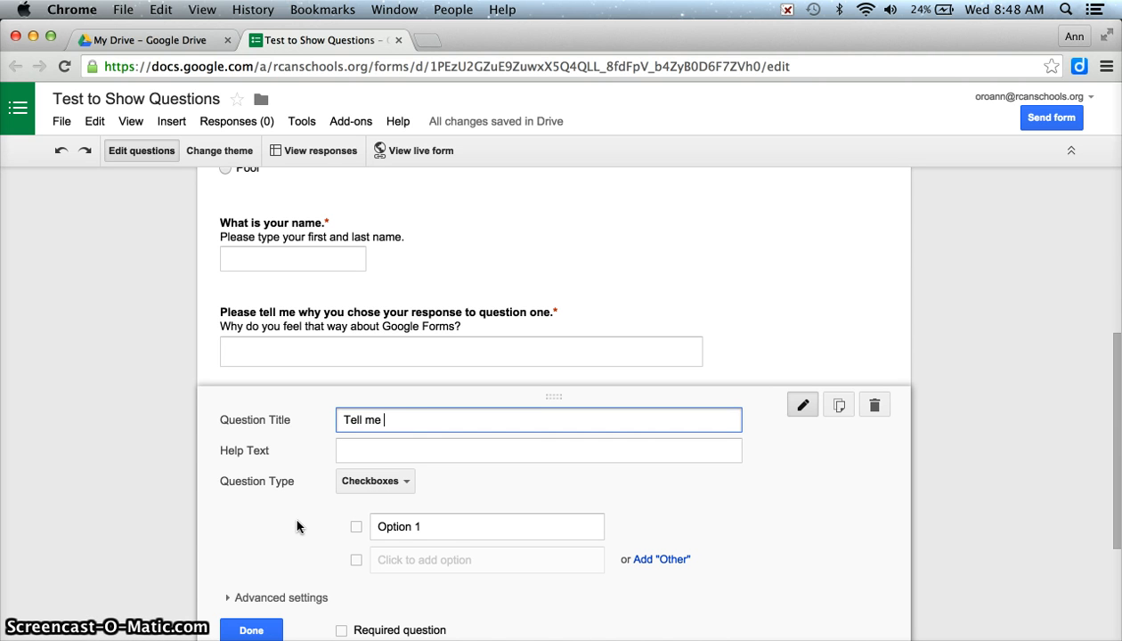
text(about the types of)
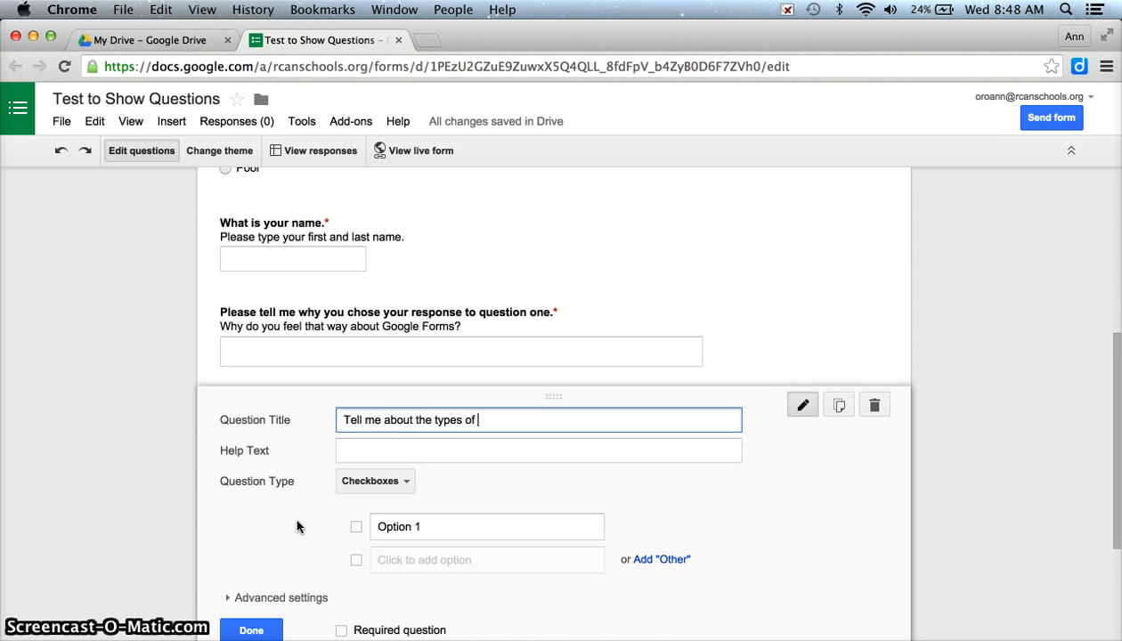
text( websites you use for formative as)
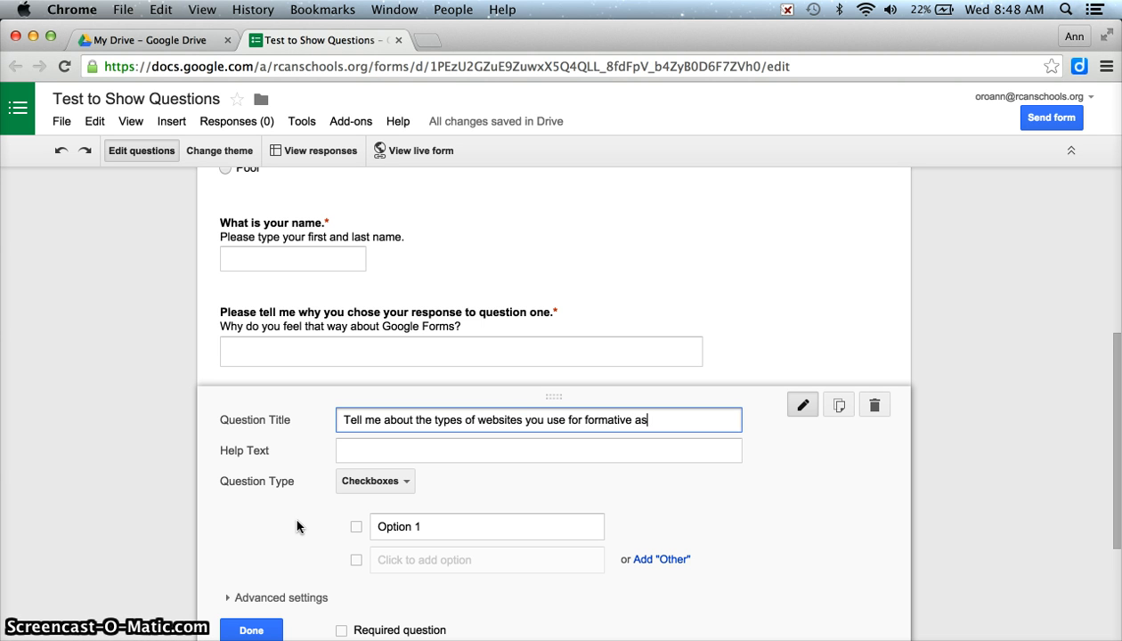
text(esm)
key(BackSpace)
text(sment.)
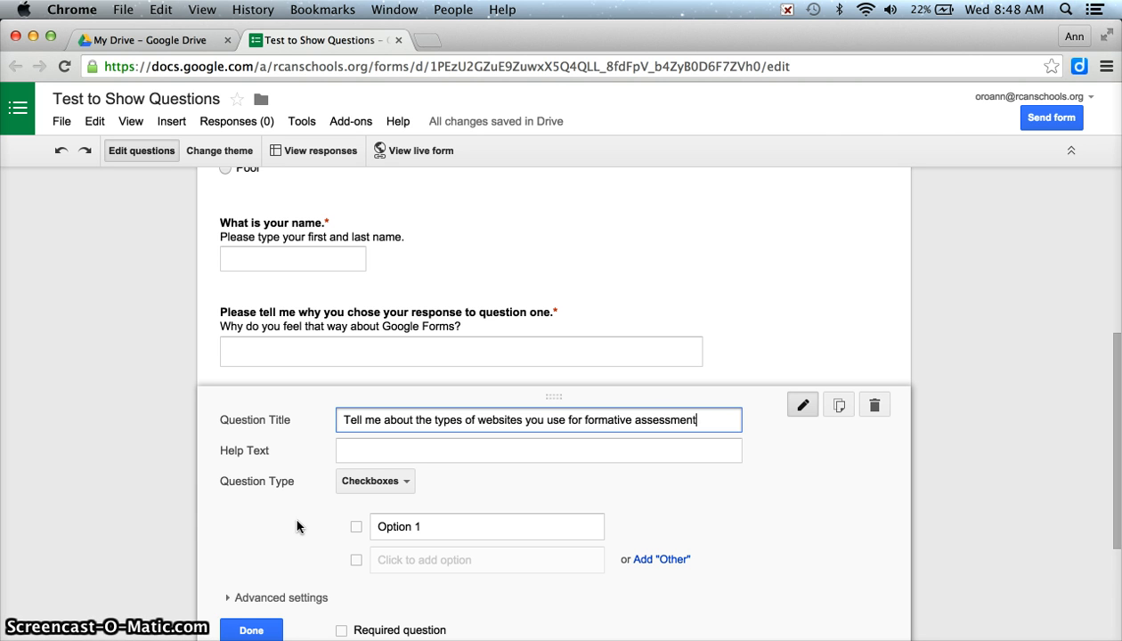
Fill in the checkbox options as Socrative, Plickers, Kahoot and TodaysMeet
click(395, 530)
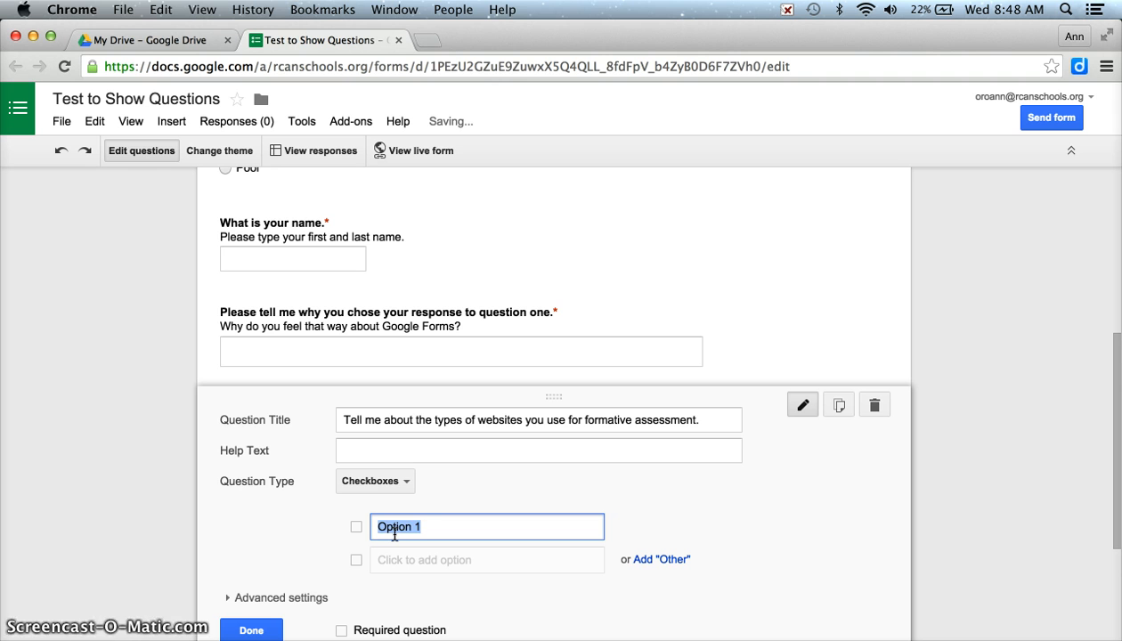
text(Socrative)
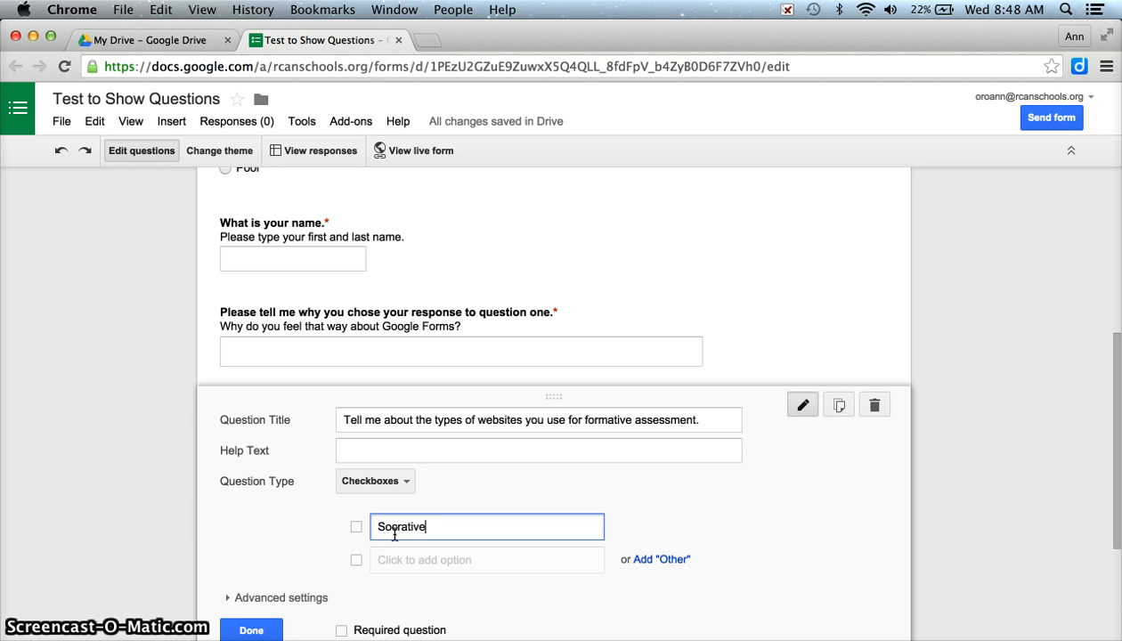
key(Return)
text(Plickers)
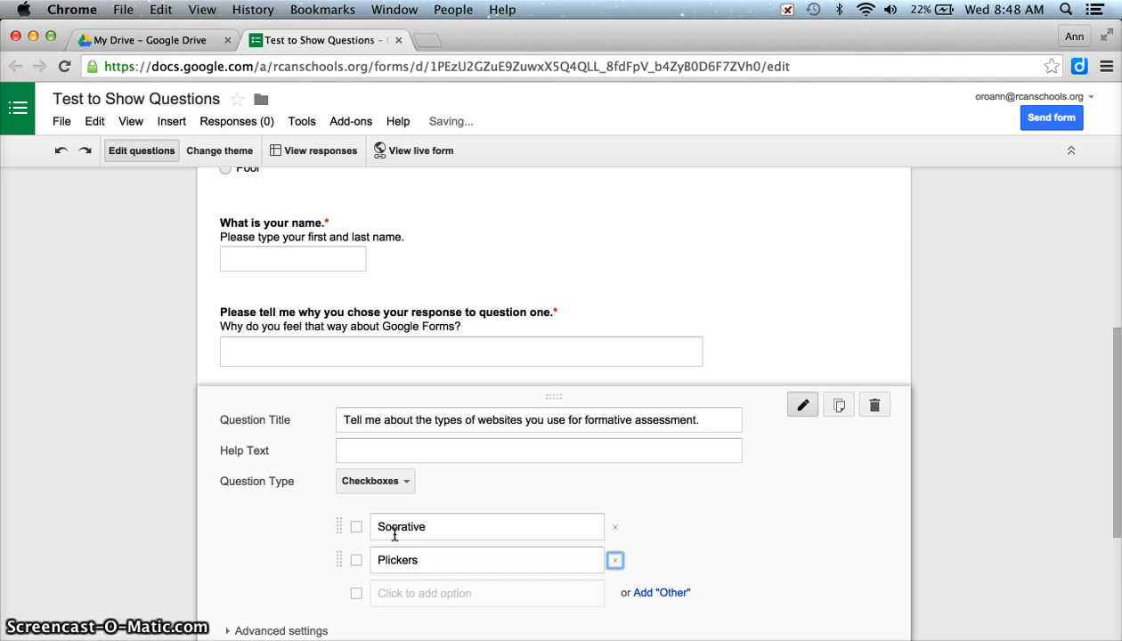
key(Return)
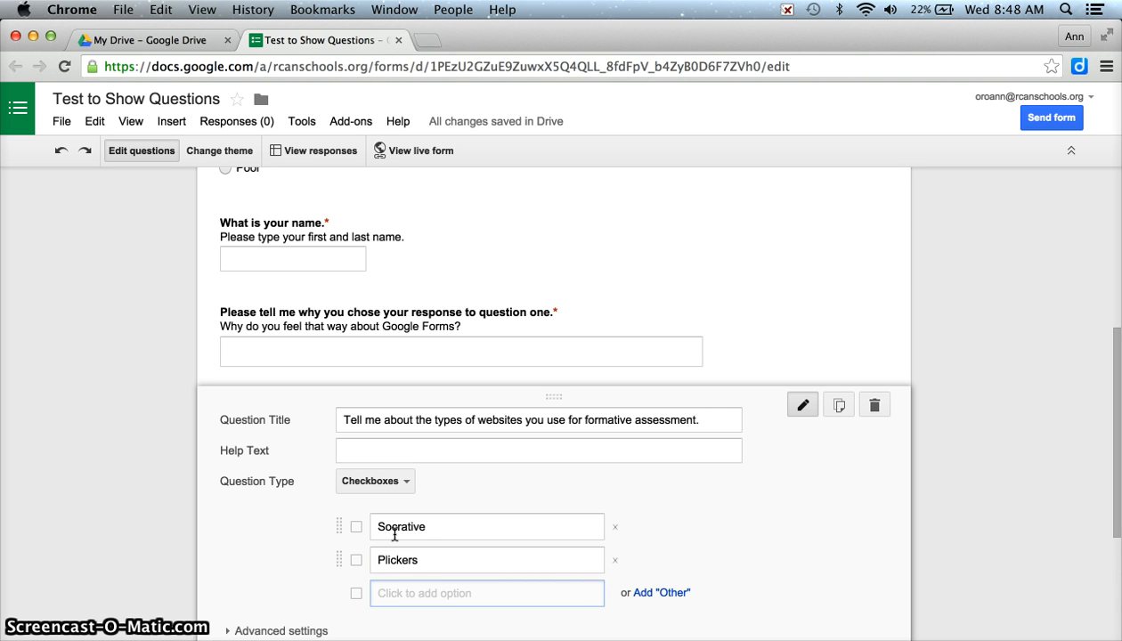
text(Kahoot)
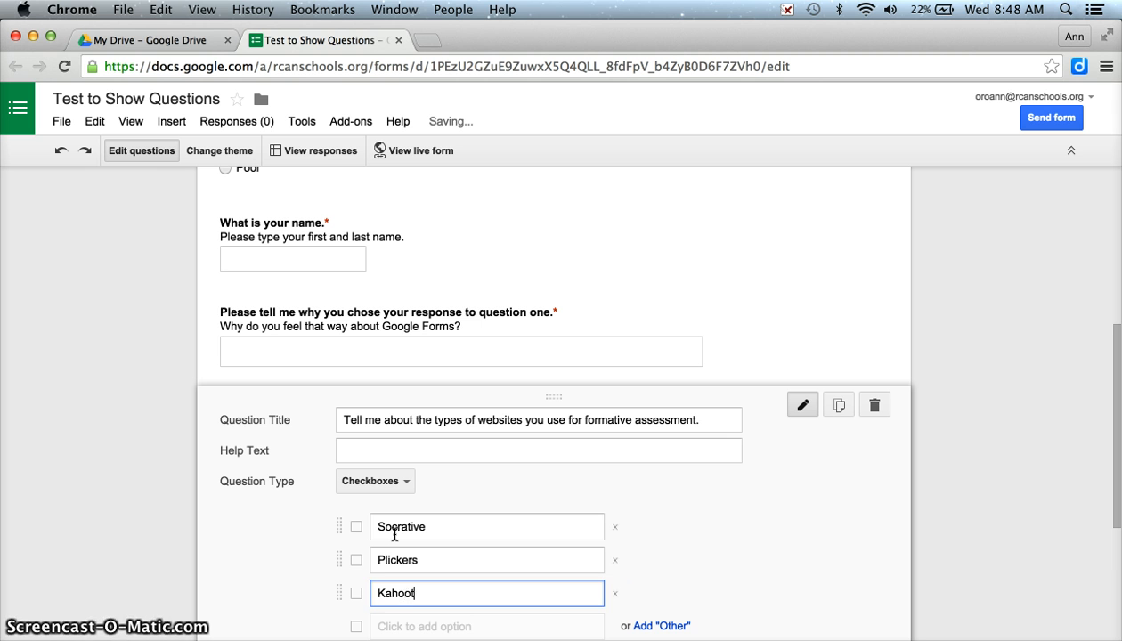
key(Return)
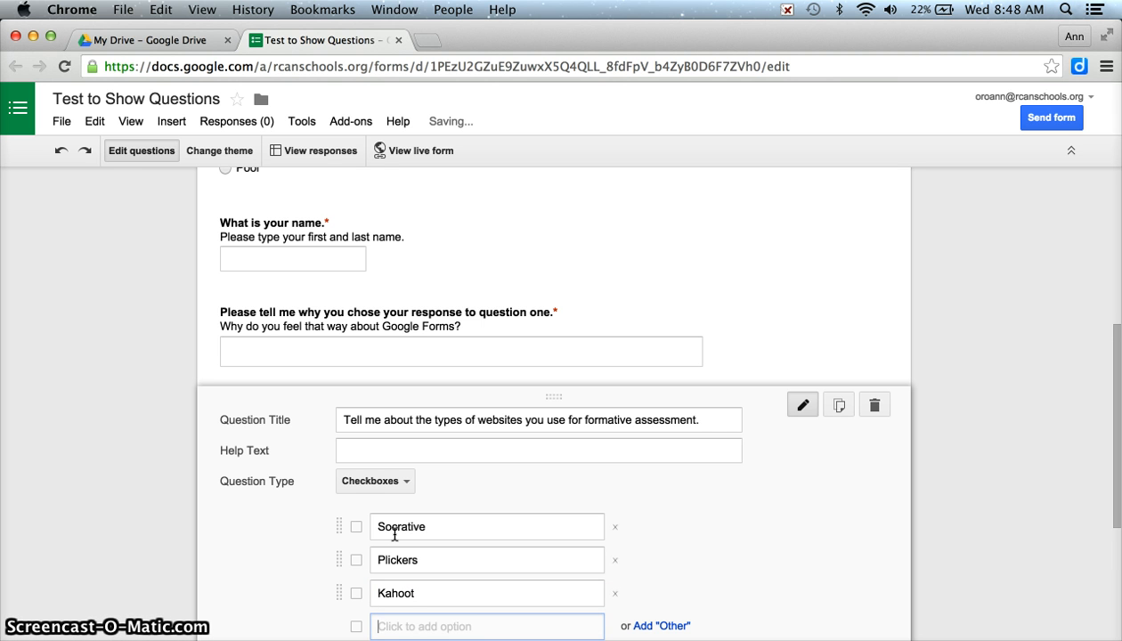
text(TodaysM)
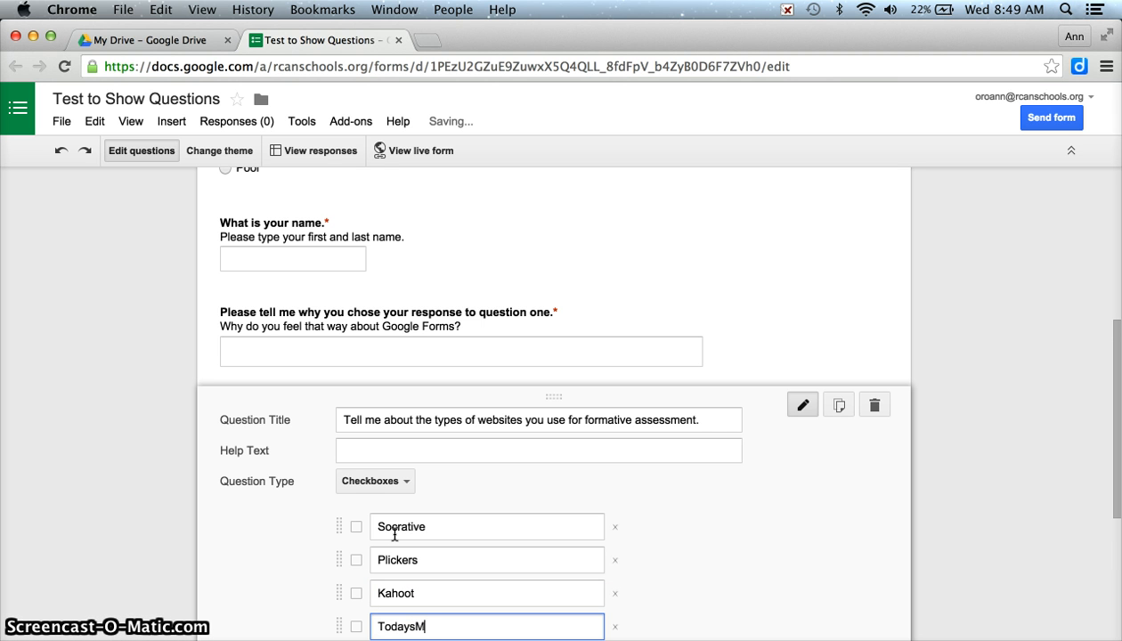
text(eet)
scroll(394, 533, down, 5)
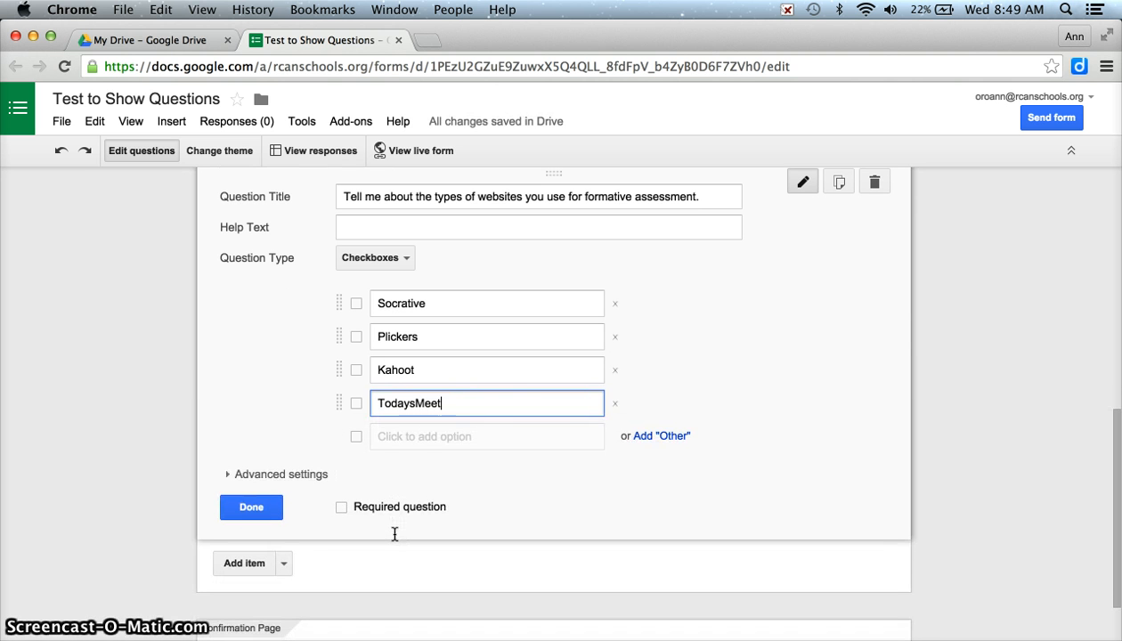
Add an "Other" choice and a fifth option, None, to the formative assessment checkboxes question
click(646, 437)
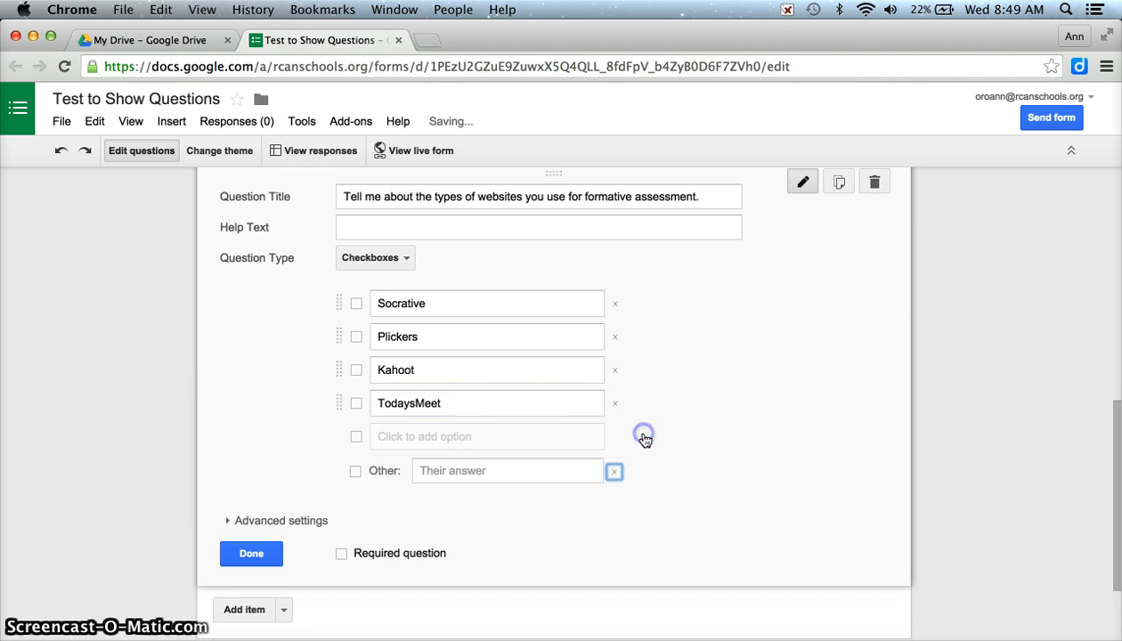
click(464, 437)
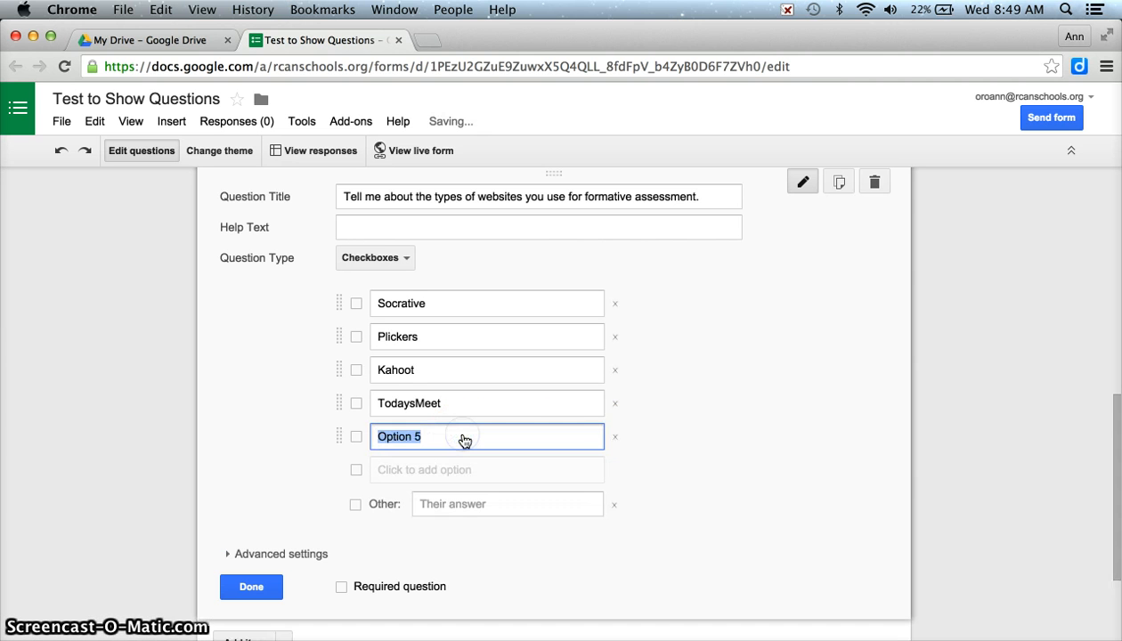
text(None)
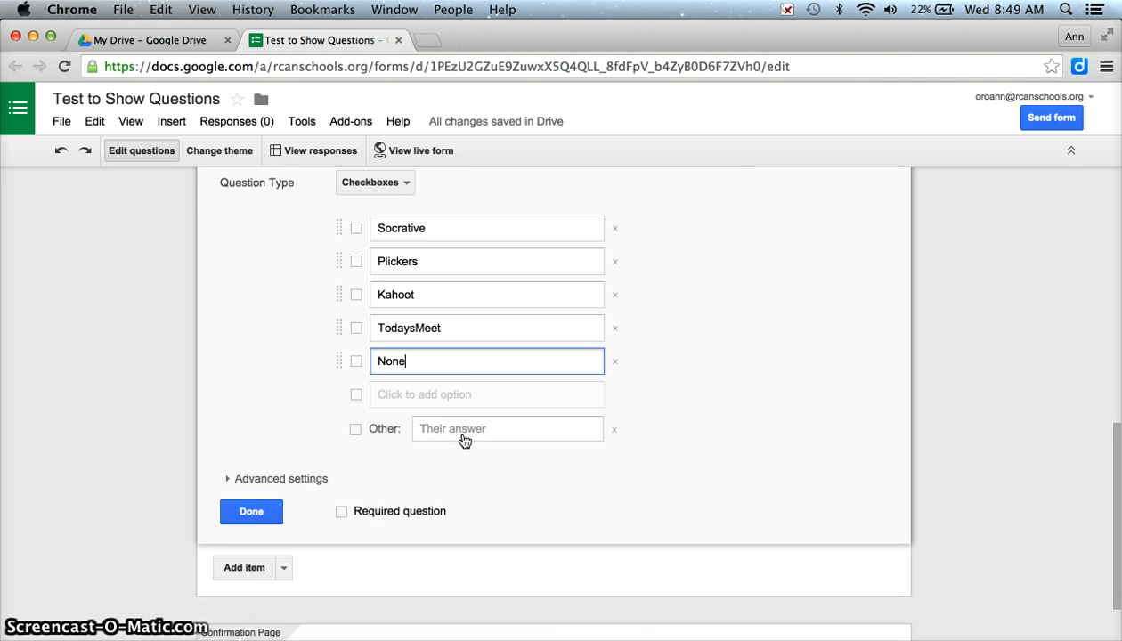
Expand the checkboxes question's advanced settings, make the question required, and finish editing it
scroll(463, 440, down, 2)
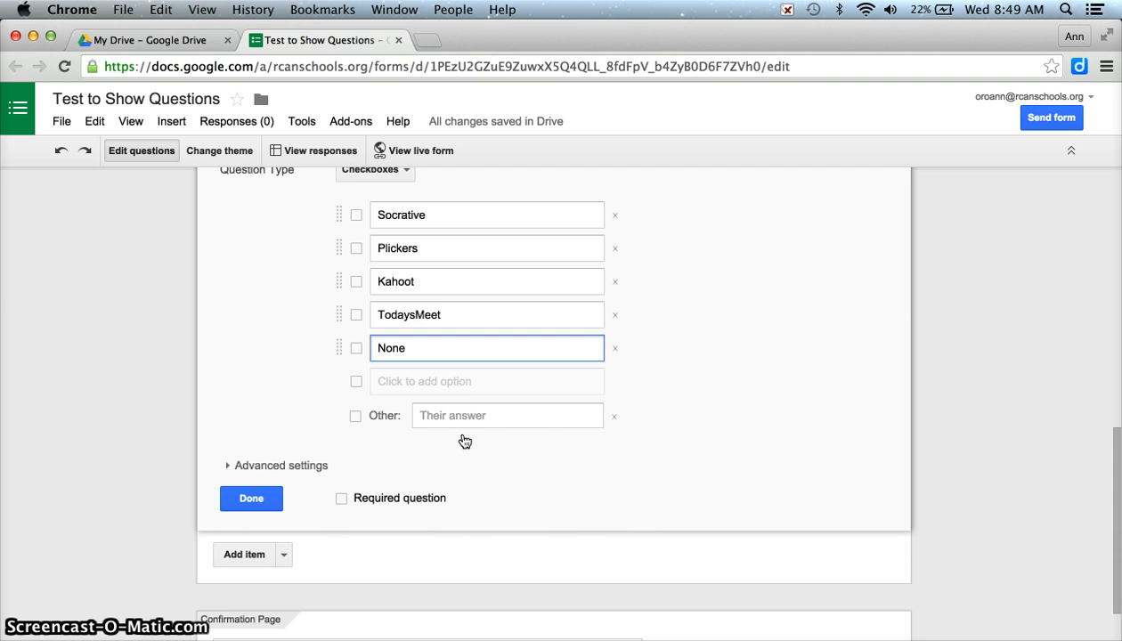
click(223, 462)
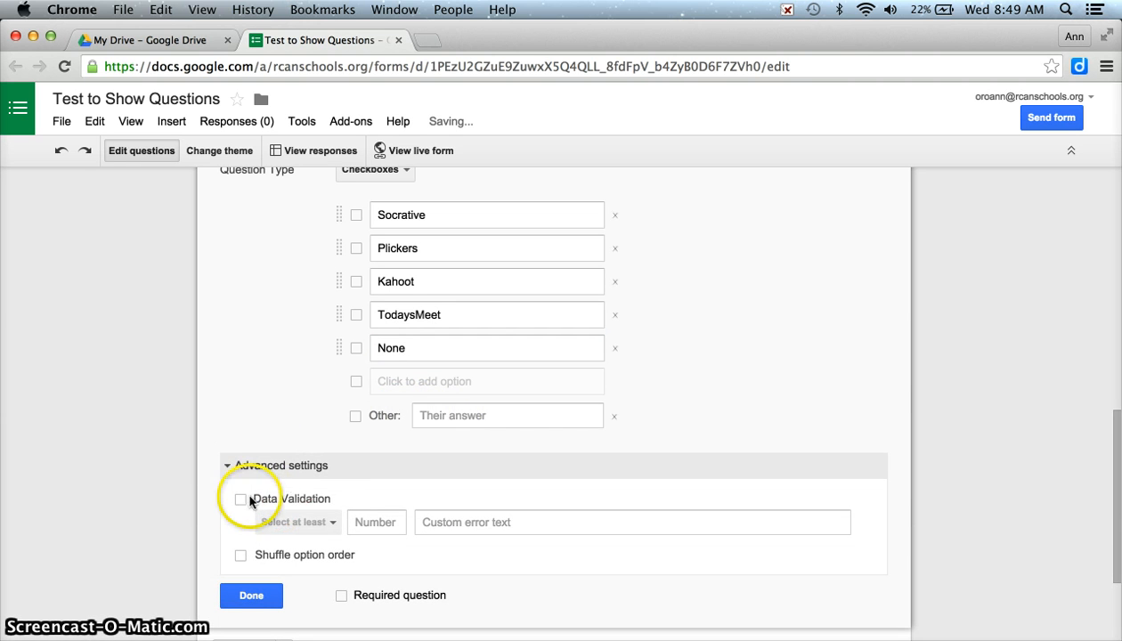
click(342, 595)
click(251, 596)
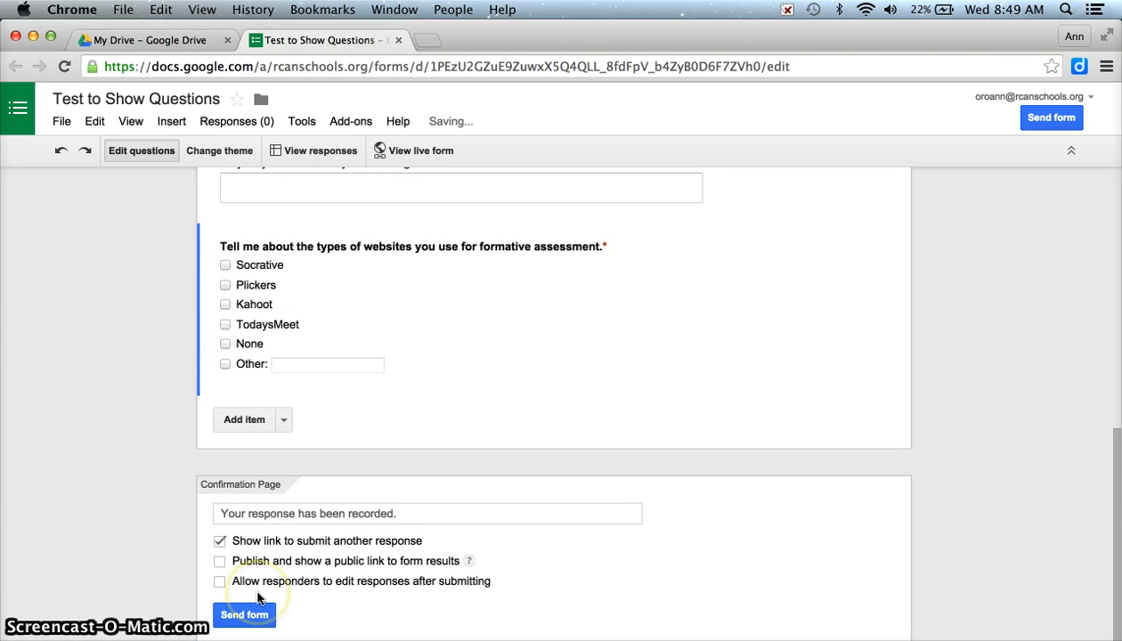
Add a "Choose from a list" question below the checkboxes question, titled "Does this form make sense?"
click(283, 415)
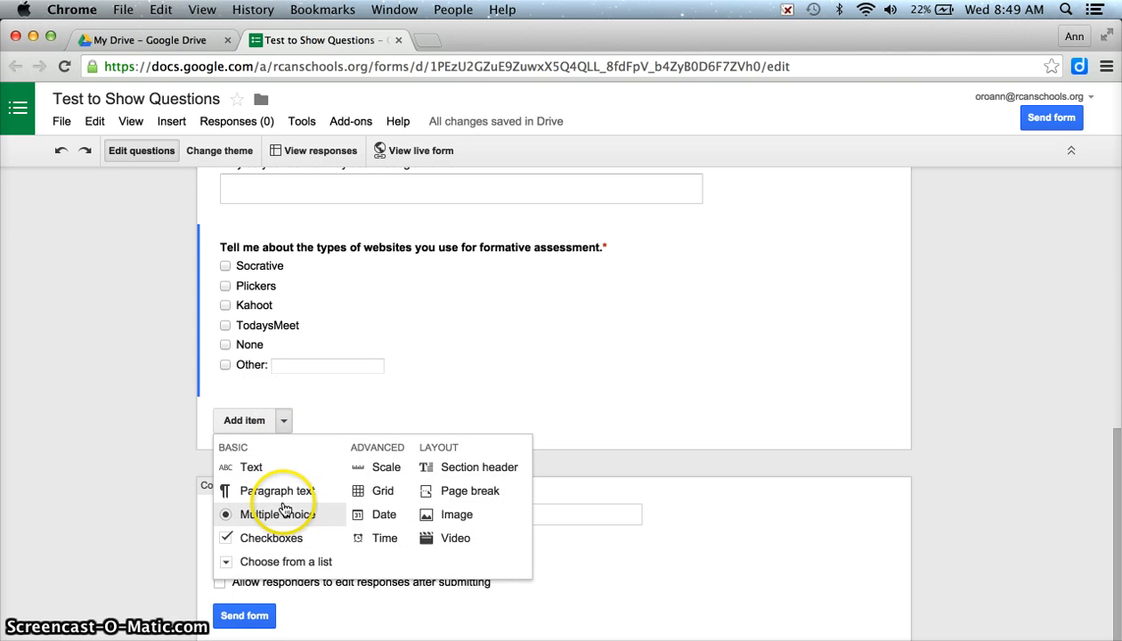
click(285, 562)
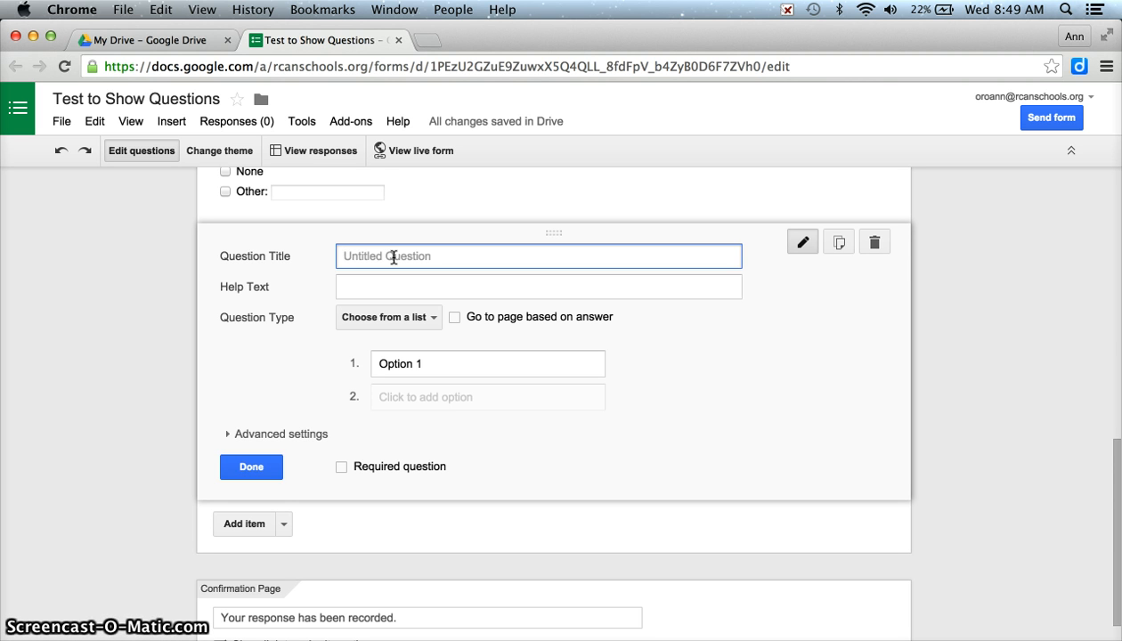
text(Do)
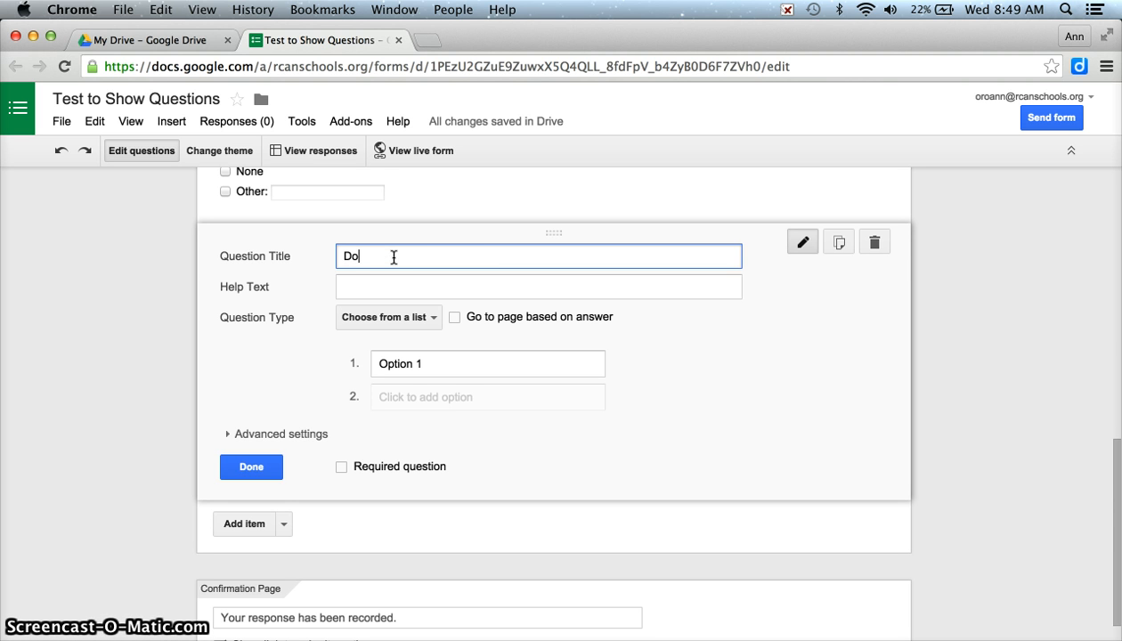
text(es this form make sense?)
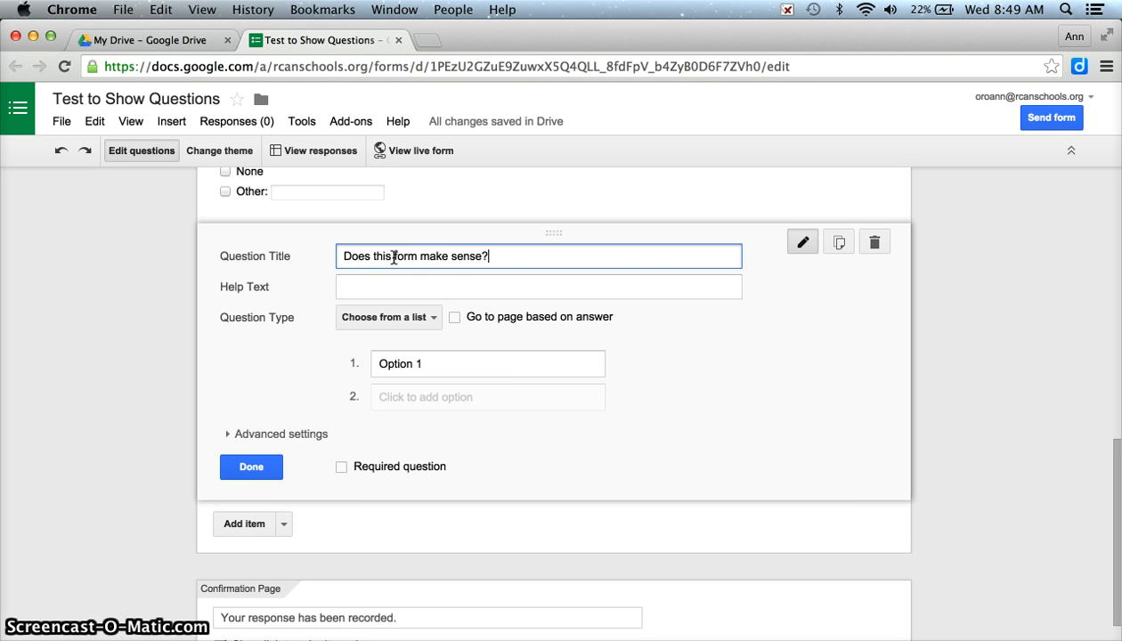
Fill in the list question's options as Yes, No and Maybe, and finish editing the question
click(409, 366)
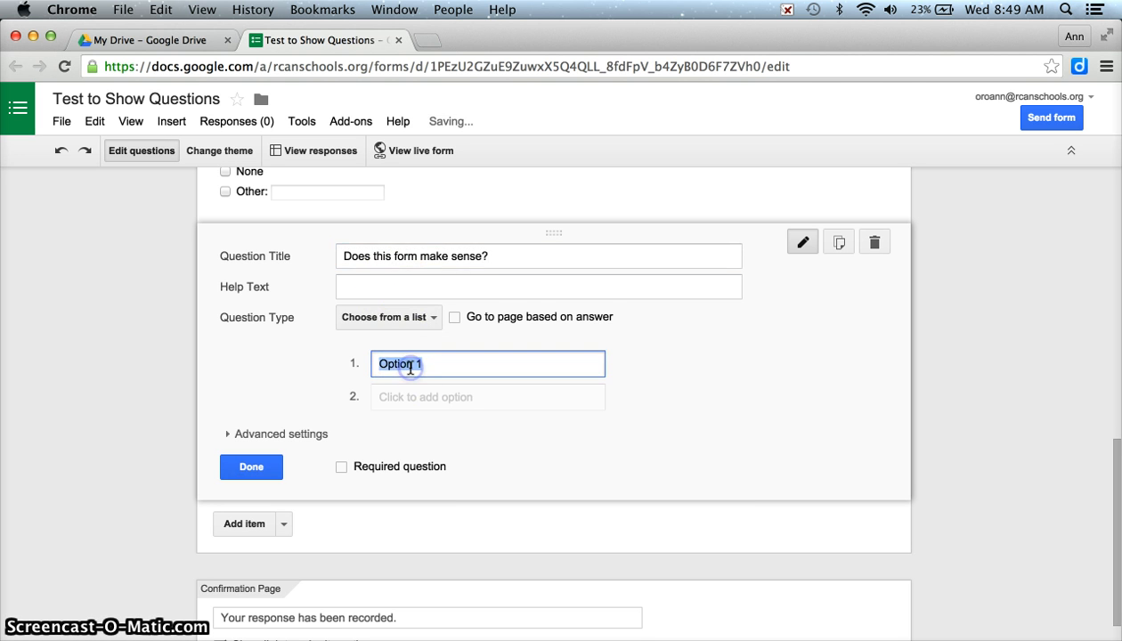
text(Yes)
click(425, 408)
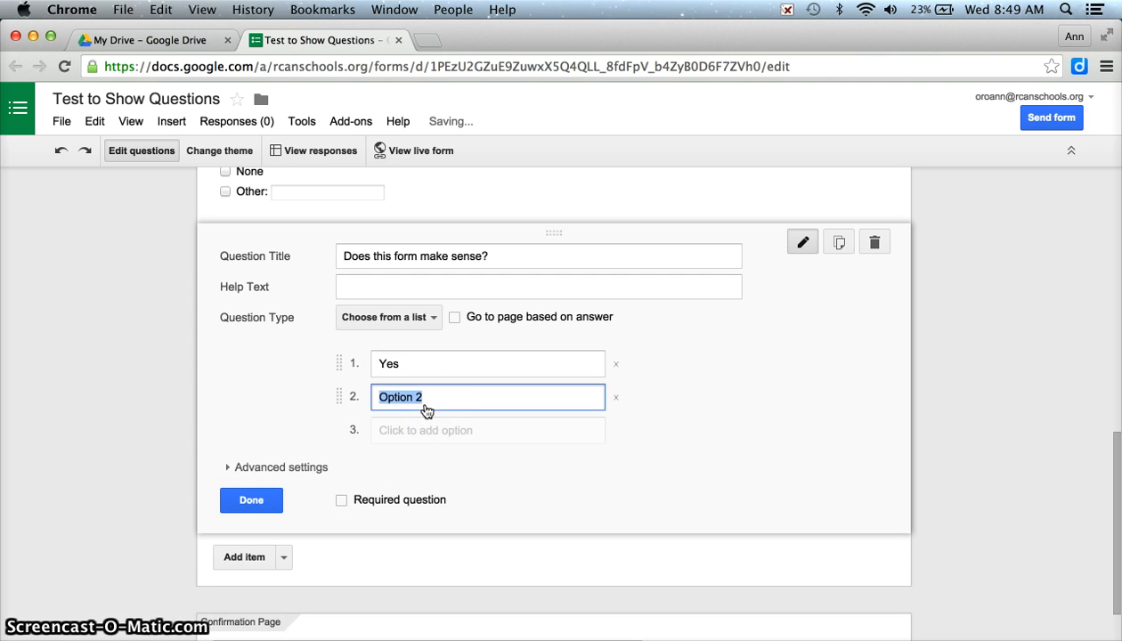
click(423, 431)
text(May)
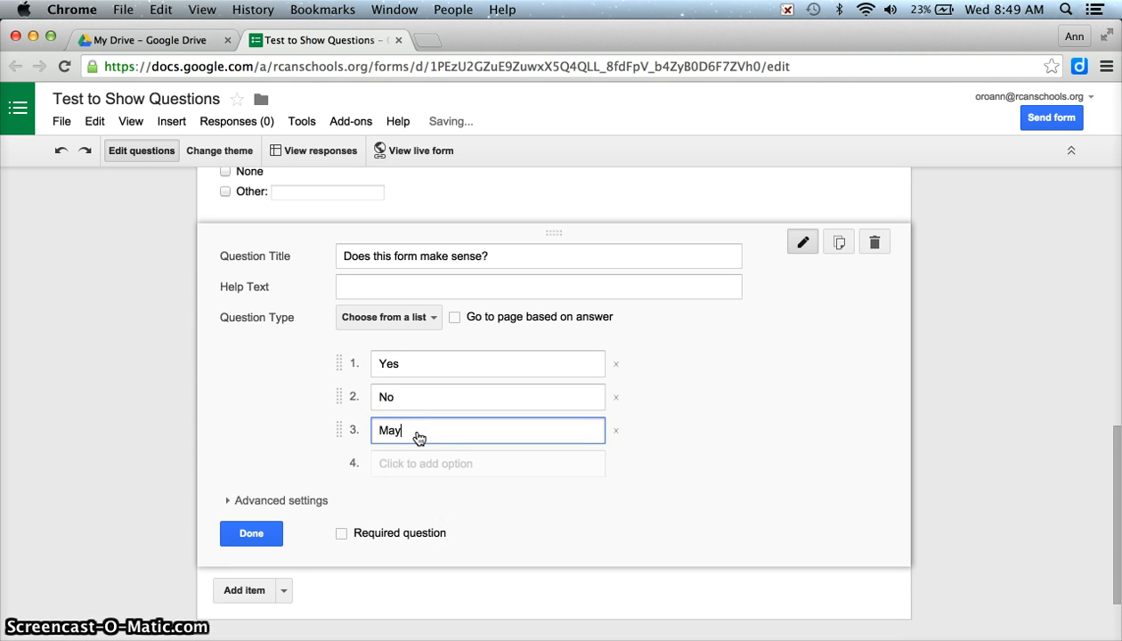
text(eb)
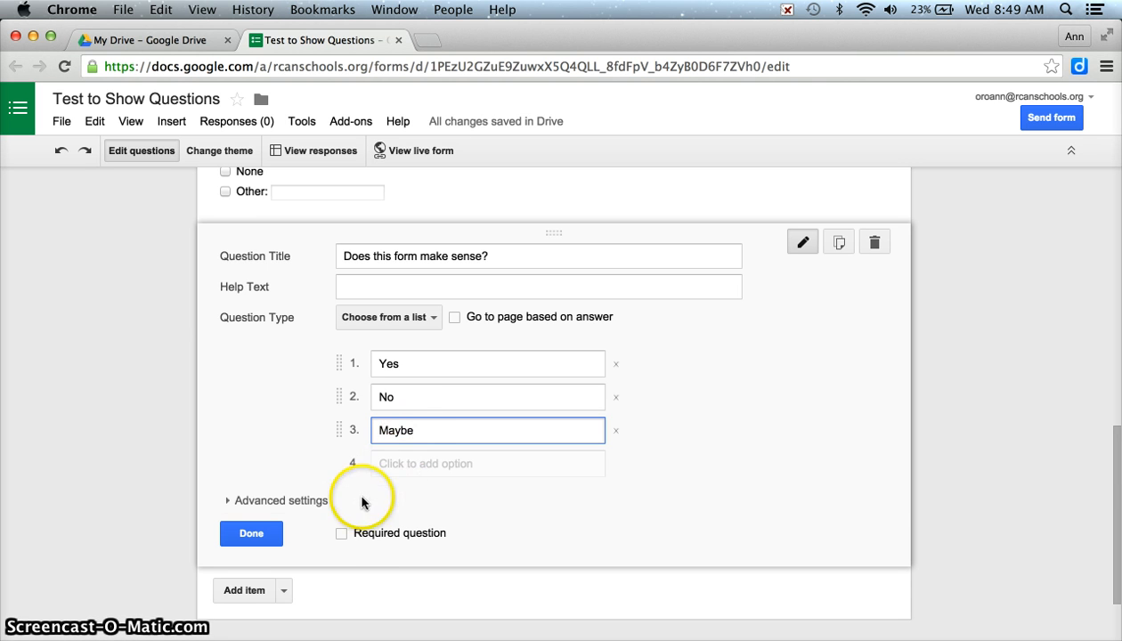
click(251, 534)
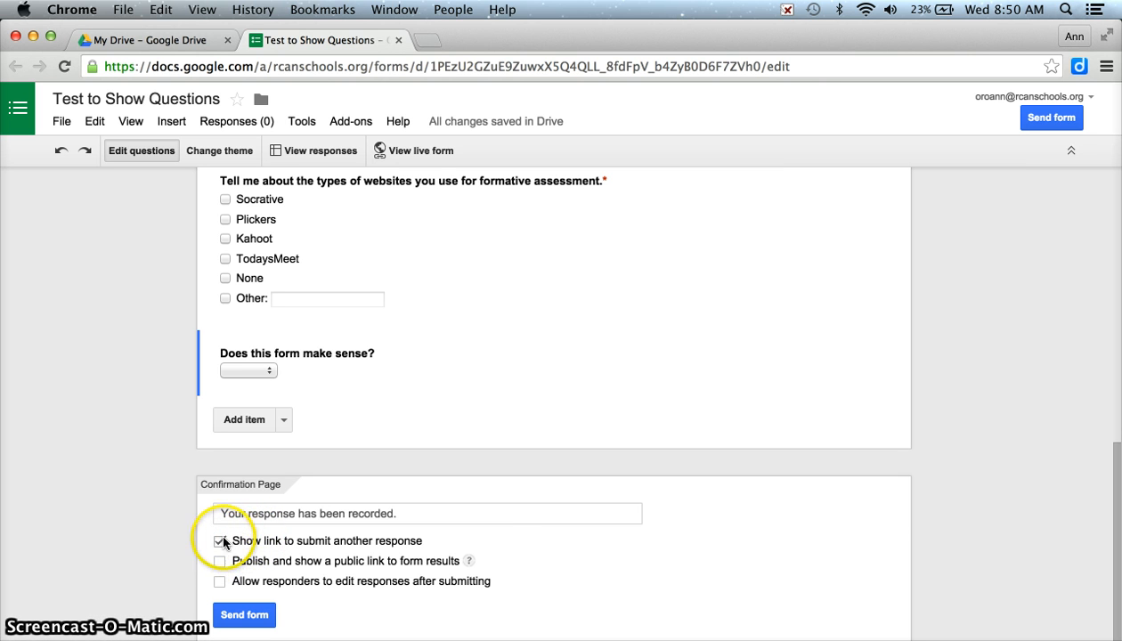
On the confirmation page, allow responders to edit responses after submitting and disable the link to submit another response
click(404, 515)
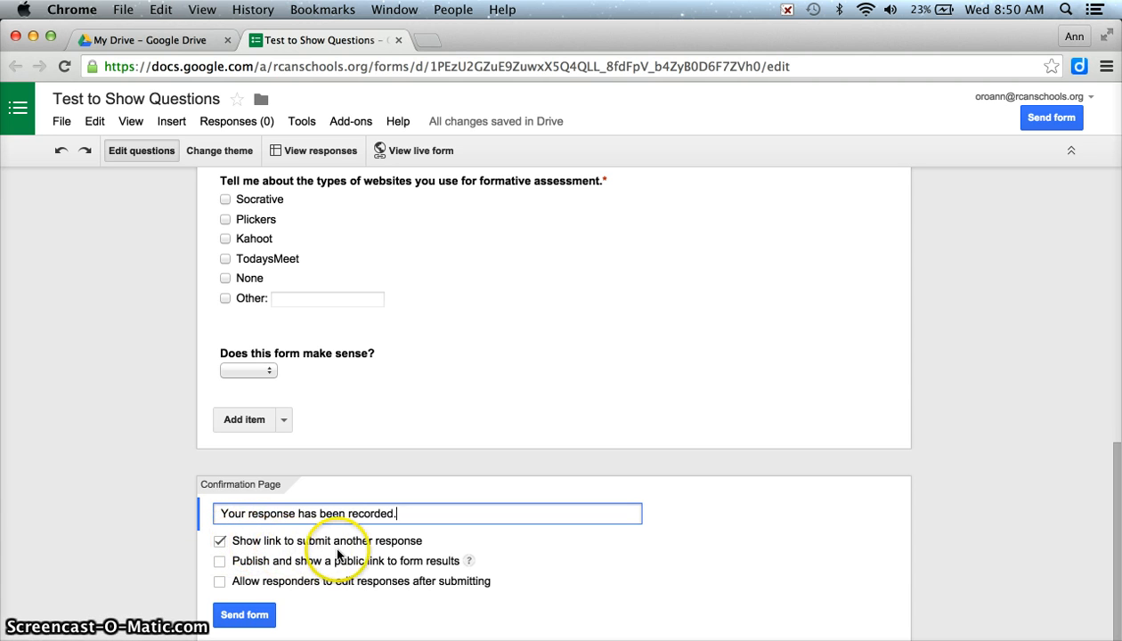
click(221, 581)
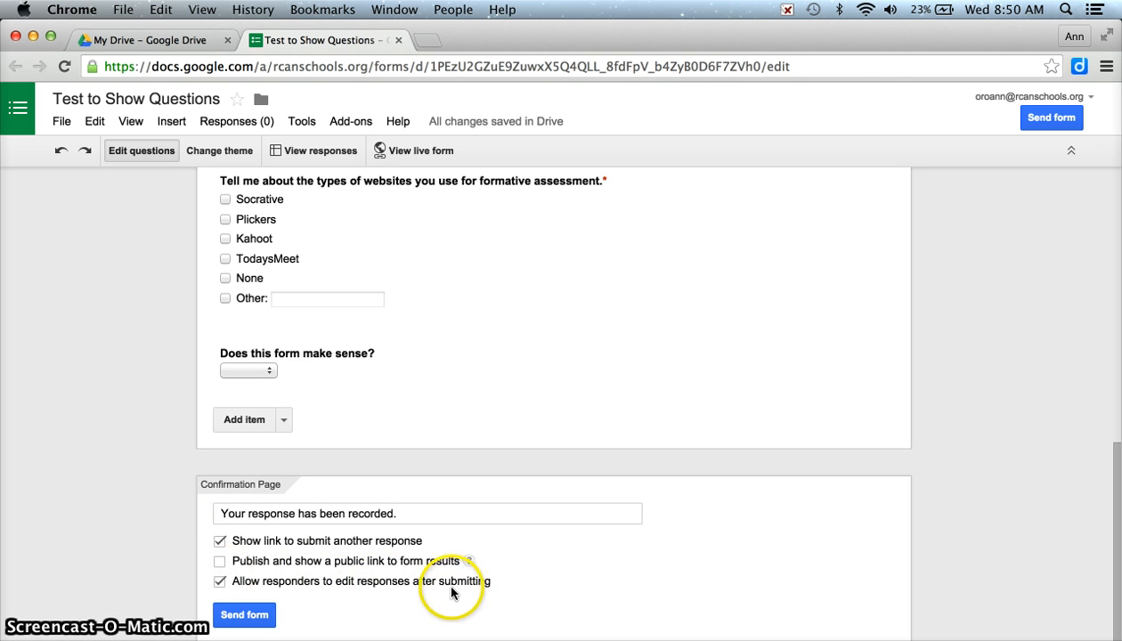
click(220, 541)
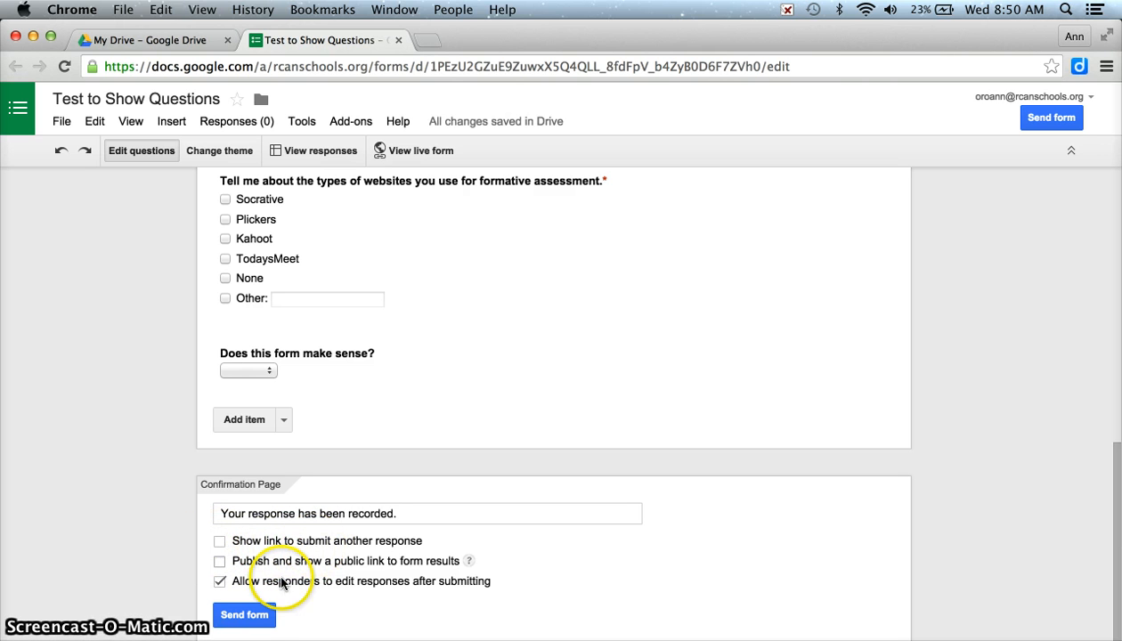
View the form's sending and link-sharing options, and close them without sending the form
click(257, 615)
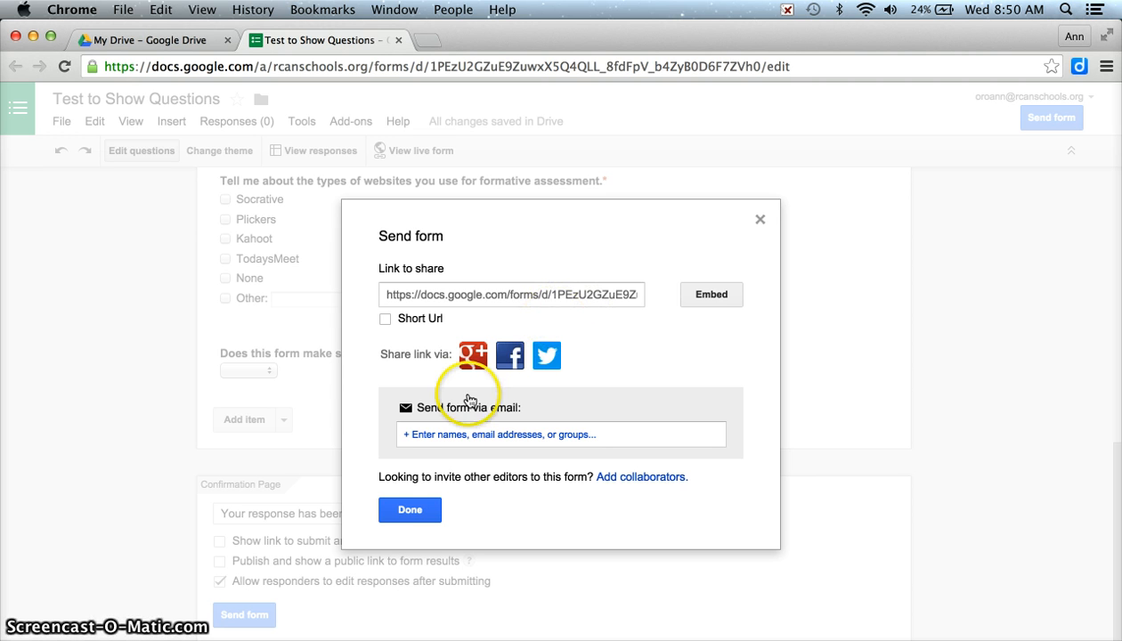
click(409, 515)
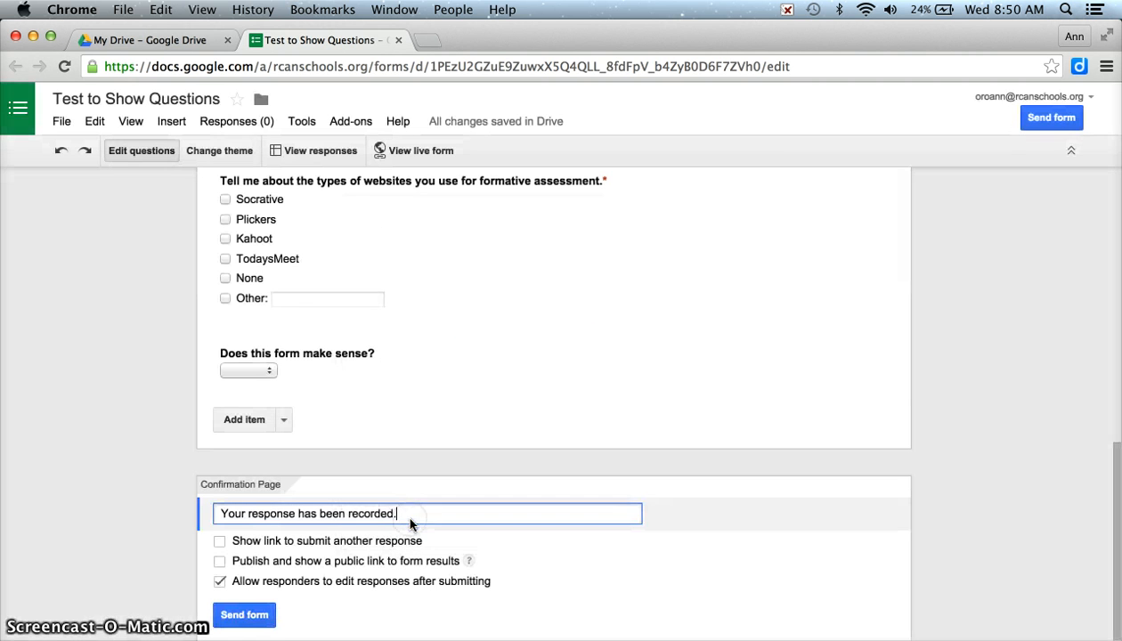
Open the live form and review all of its questions down to the end of the page
click(406, 154)
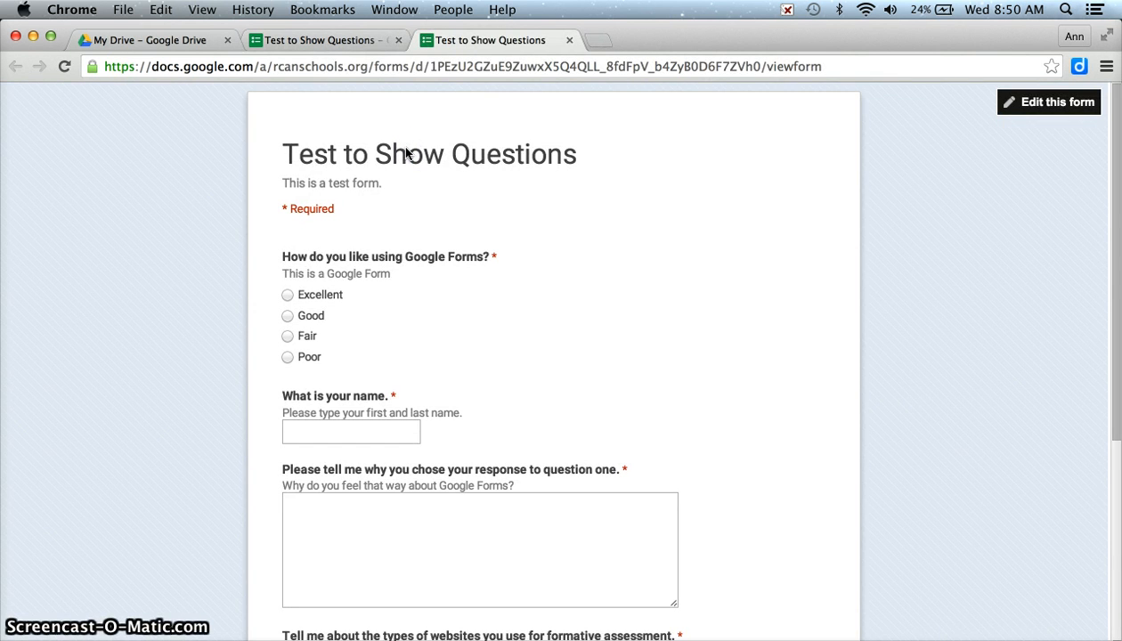
scroll(406, 153, down, 5)
scroll(406, 154, up, 5)
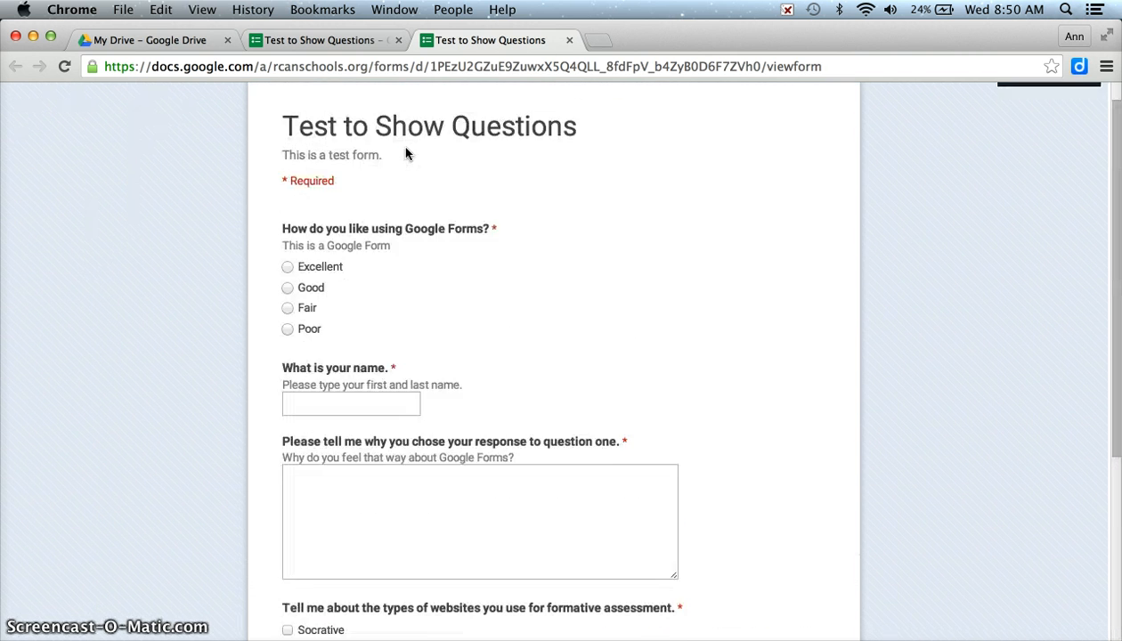
scroll(406, 154, up, 1)
scroll(406, 153, down, 2)
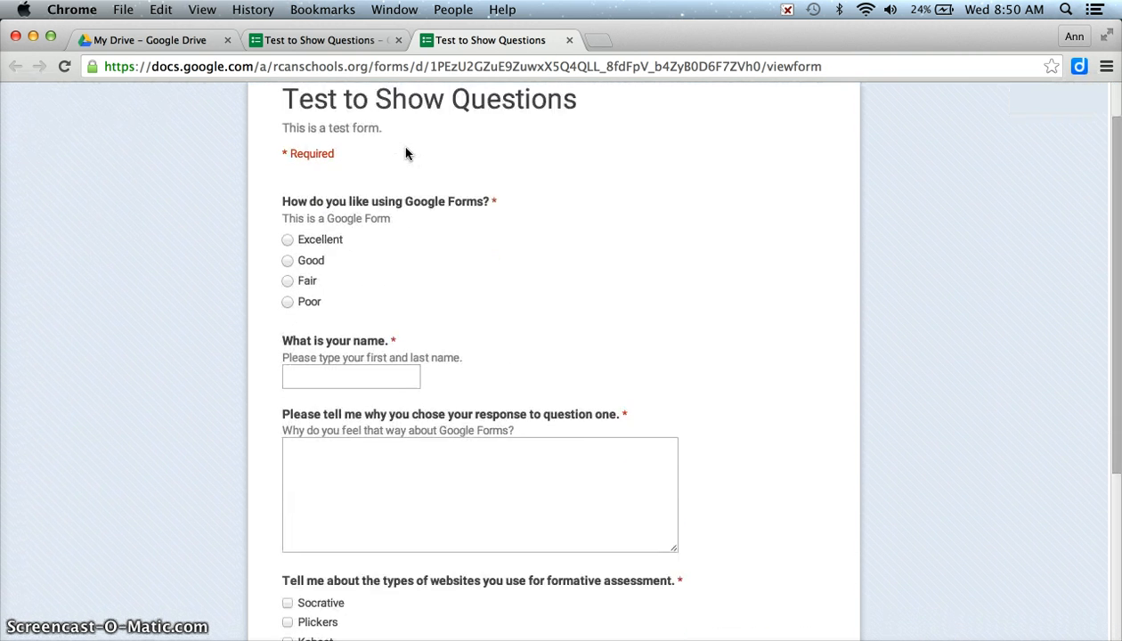
scroll(406, 153, down, 2)
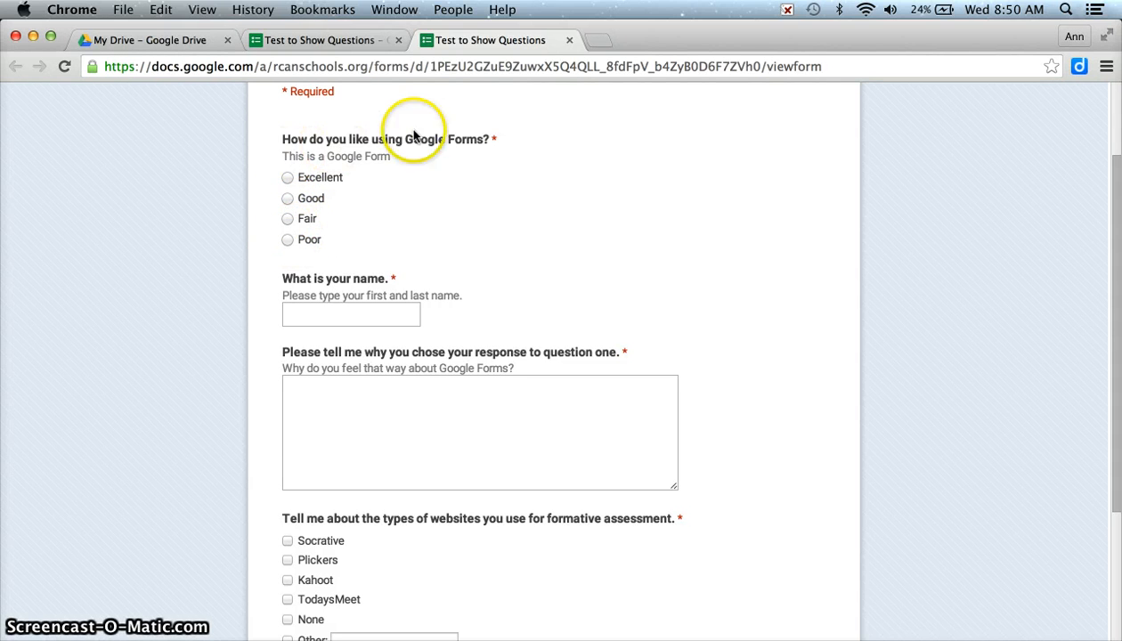
scroll(347, 171, down, 2)
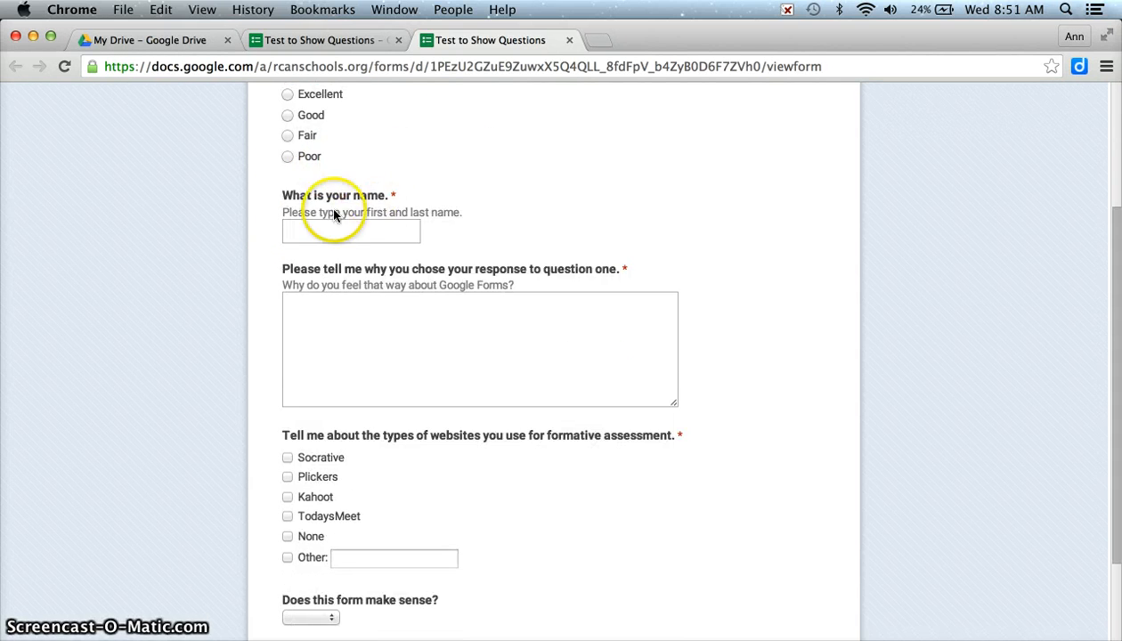
scroll(450, 213, down, 2)
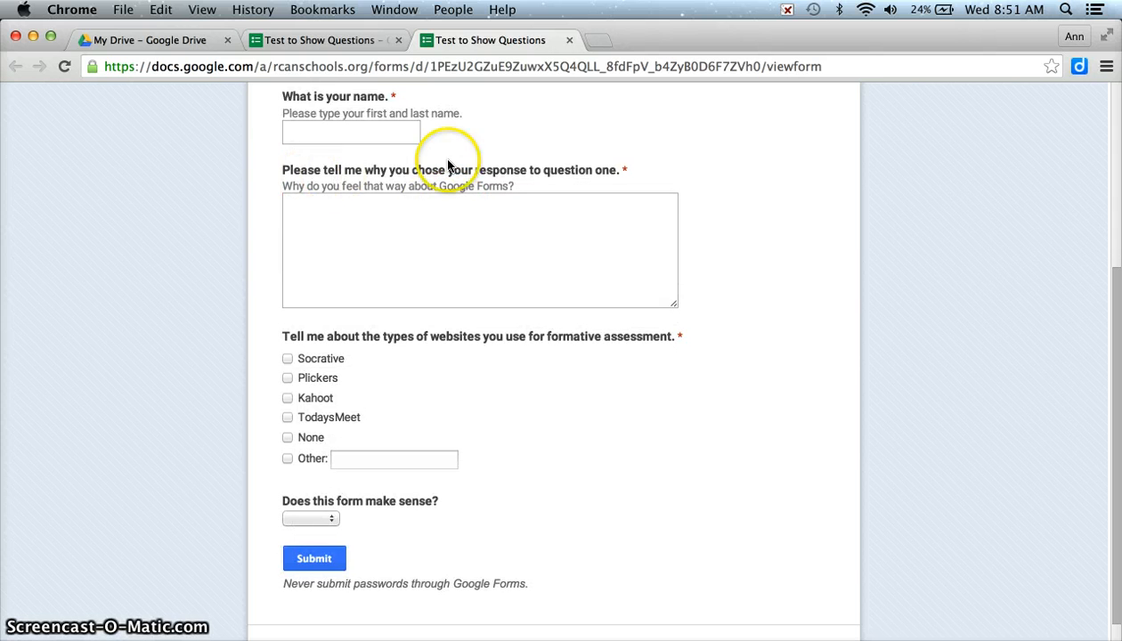
Answer the live form's "Does this form make sense?" question with Maybe
click(313, 519)
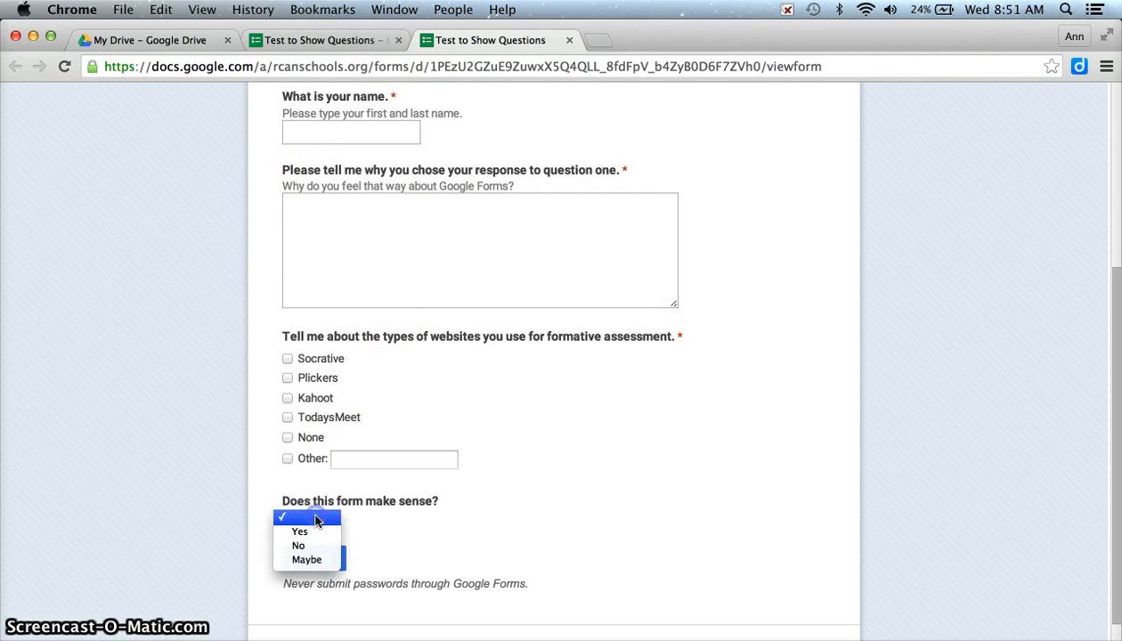
click(313, 562)
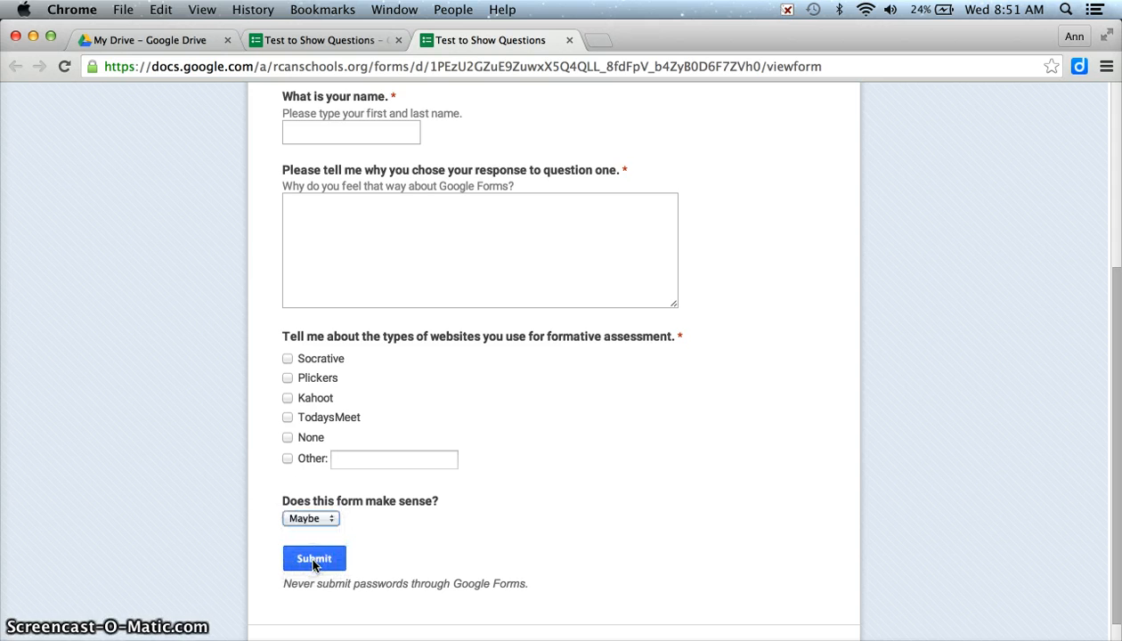
scroll(427, 460, up, 2)
scroll(427, 460, up, 2)
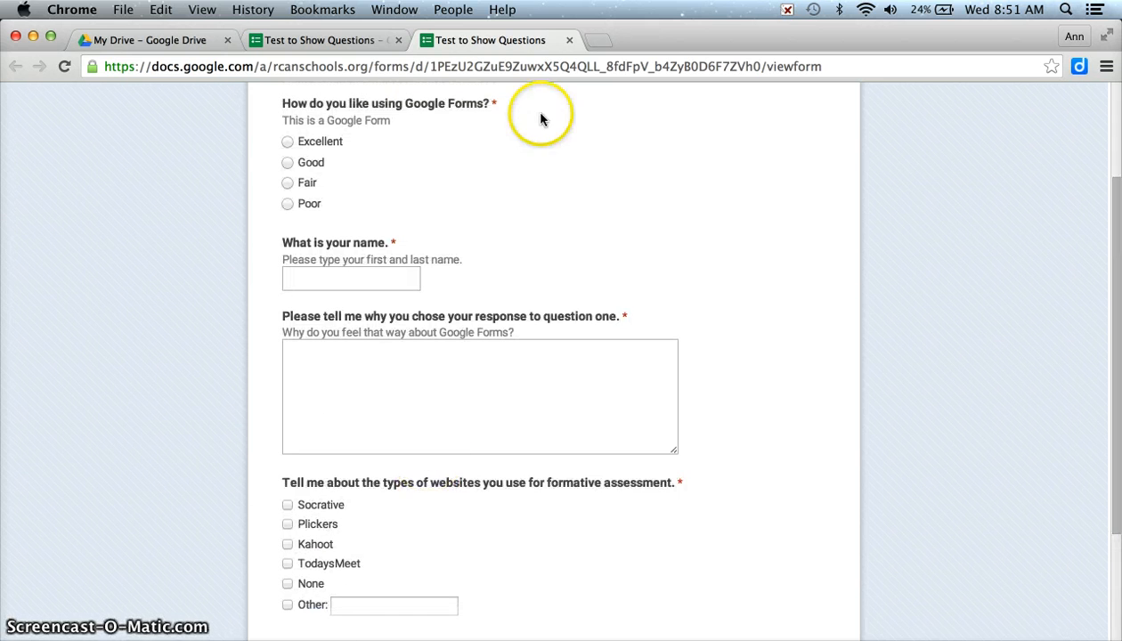
Copy the live form's full web address
click(503, 73)
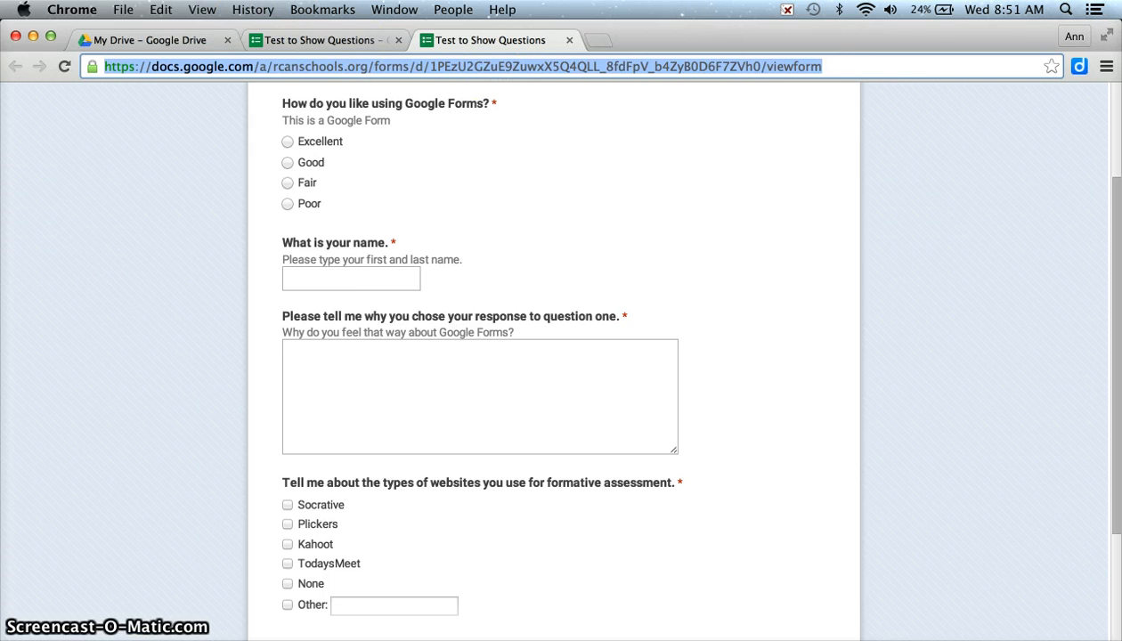
click(161, 9)
click(159, 90)
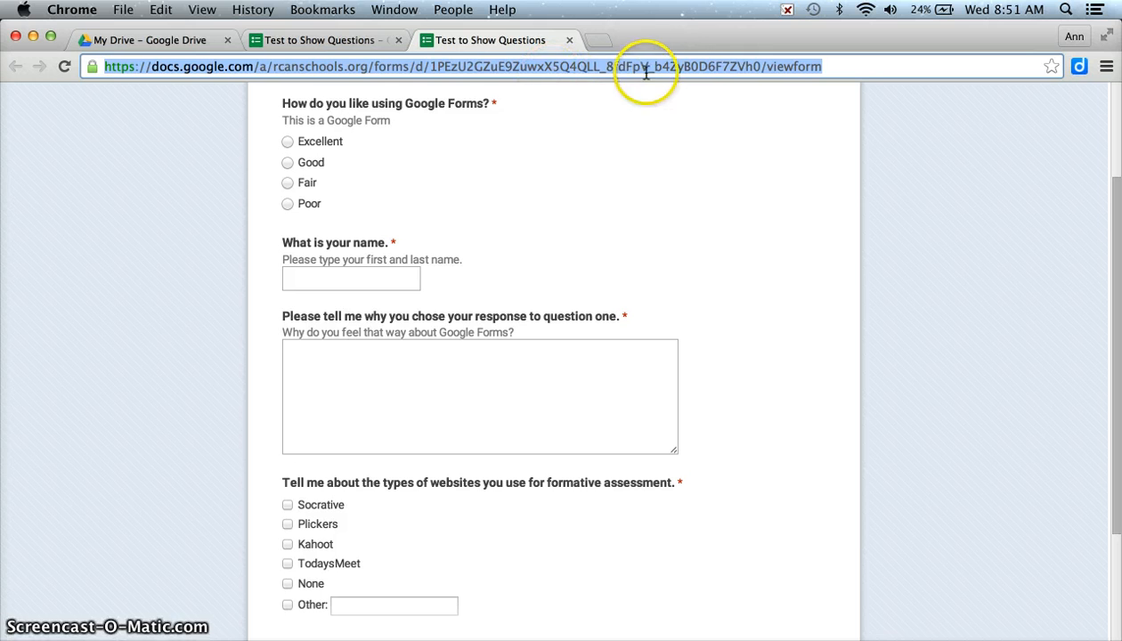
click(604, 42)
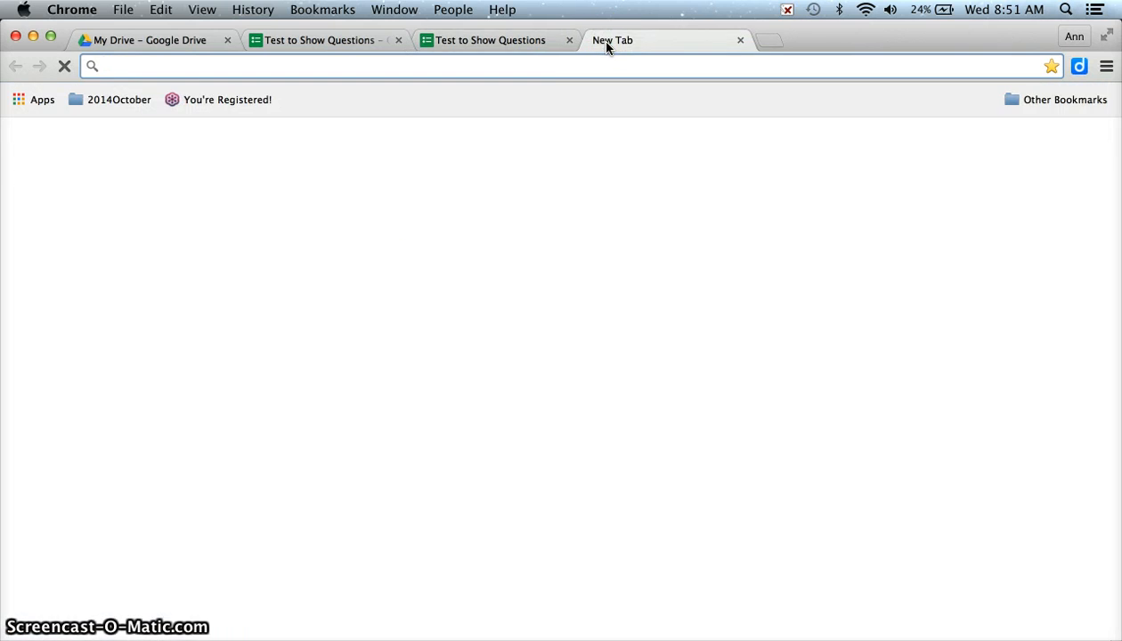
click(581, 65)
text(www.)
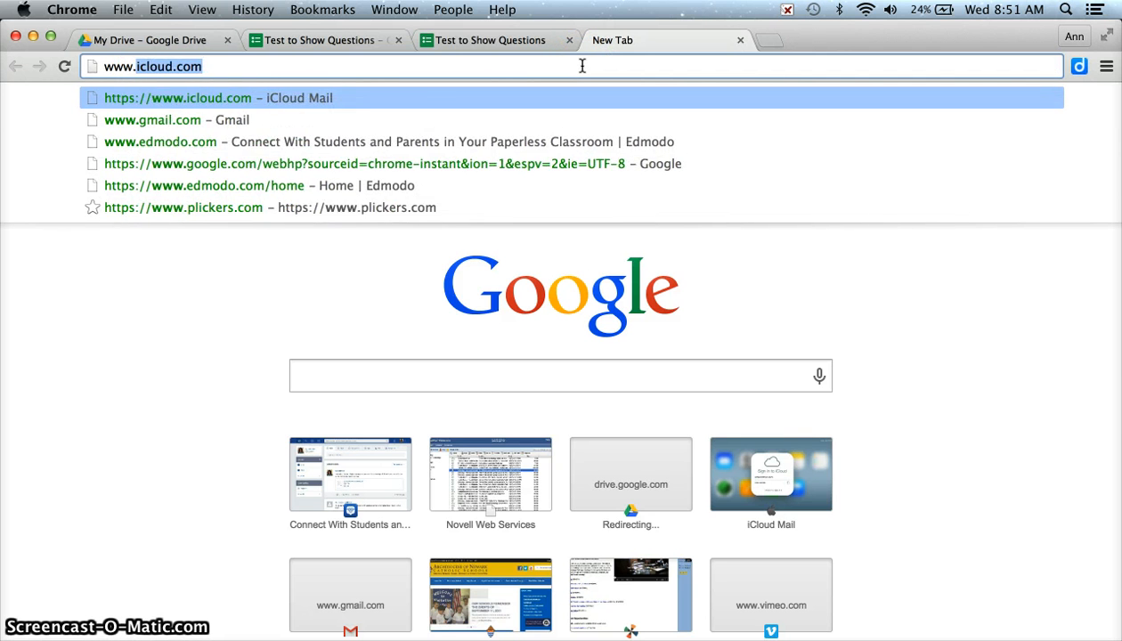
text(tinyurl.co)
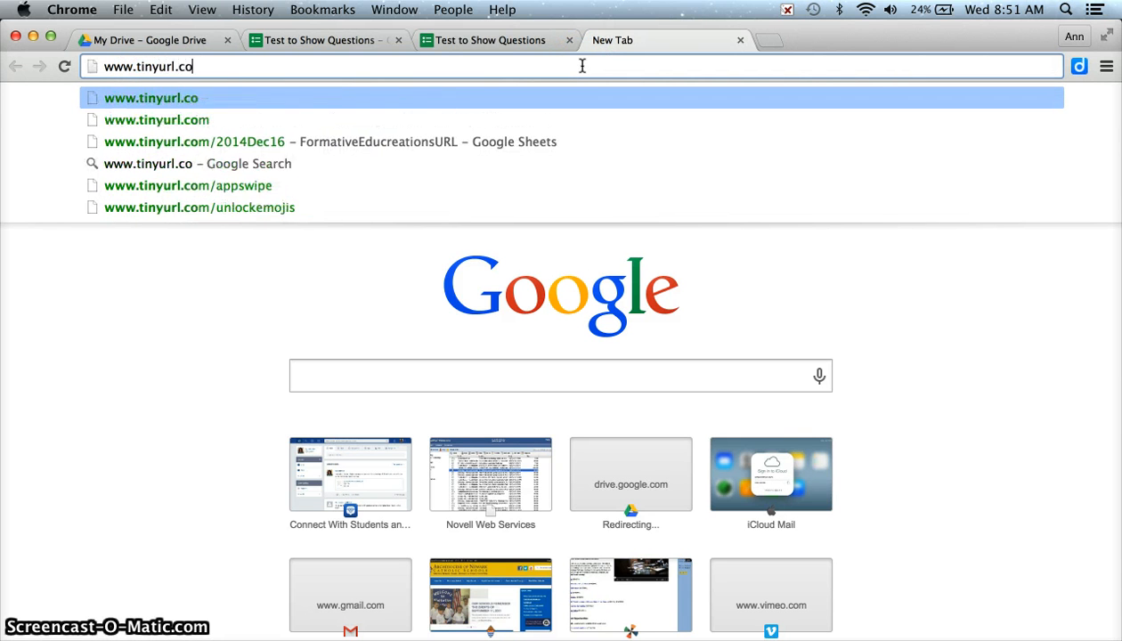
text(m)
key(Return)
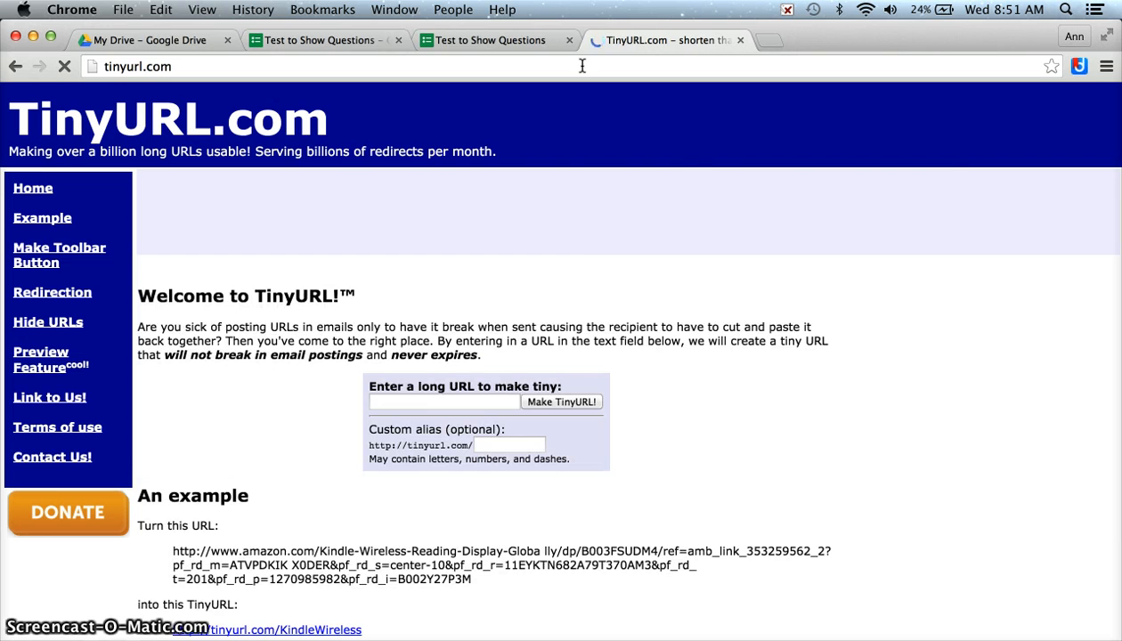
Paste the live form's full address as the long URL and make a TinyURL from it
click(478, 401)
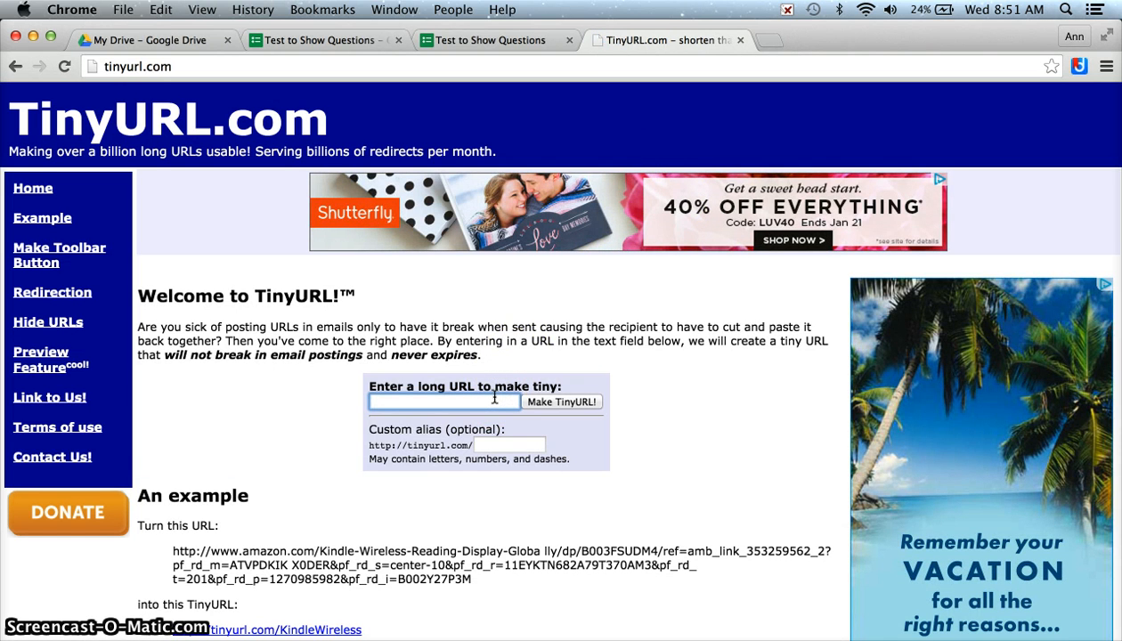
click(160, 8)
click(173, 106)
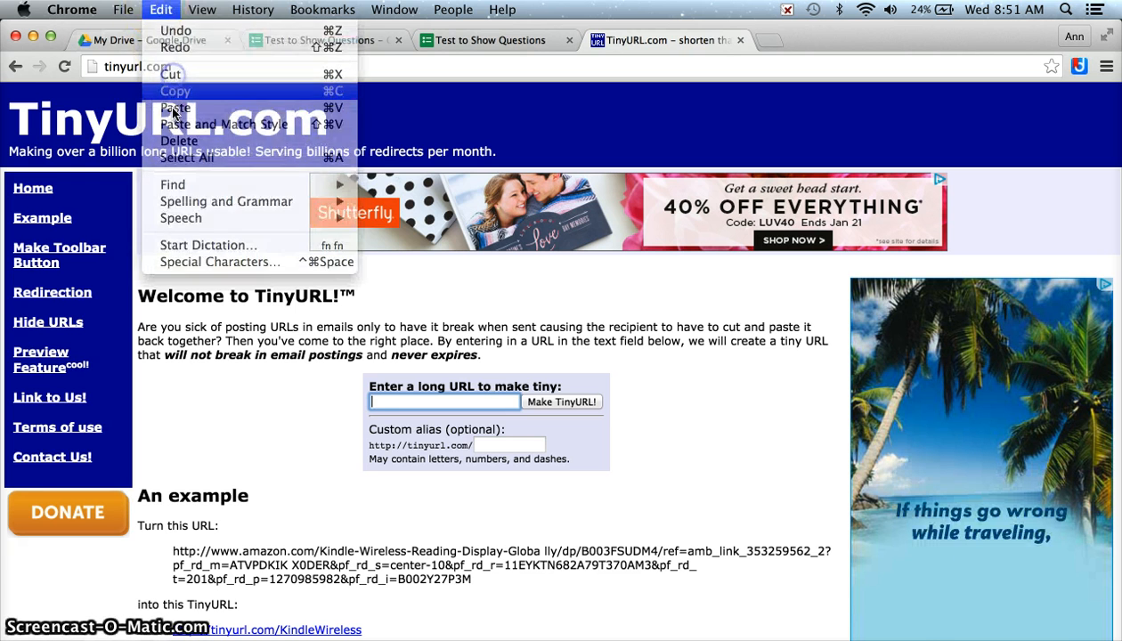
click(161, 9)
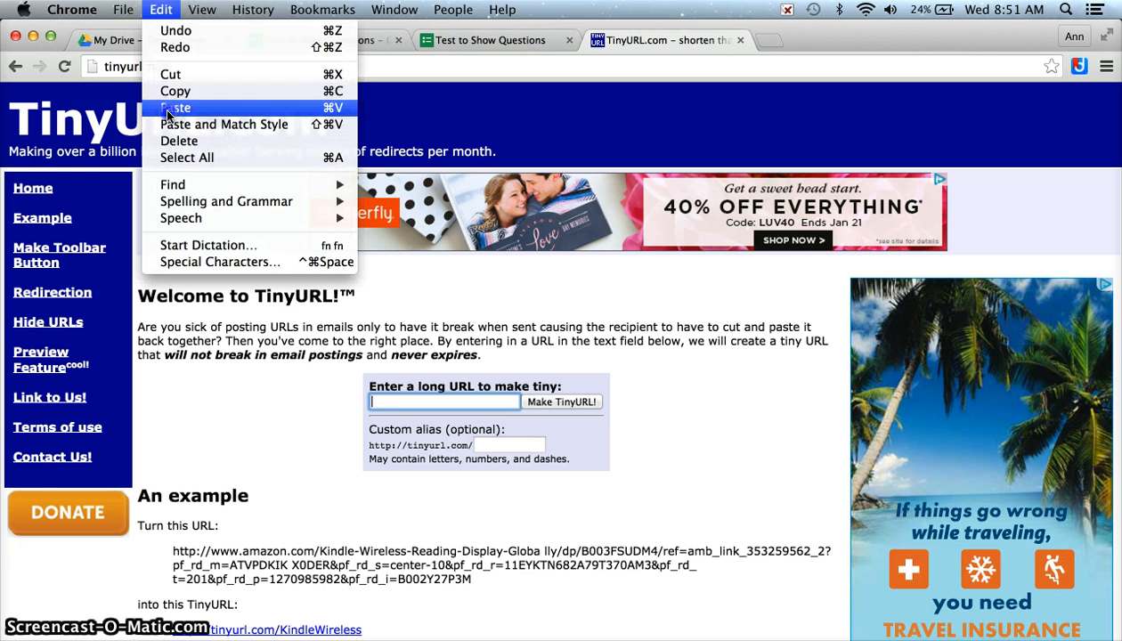
click(172, 108)
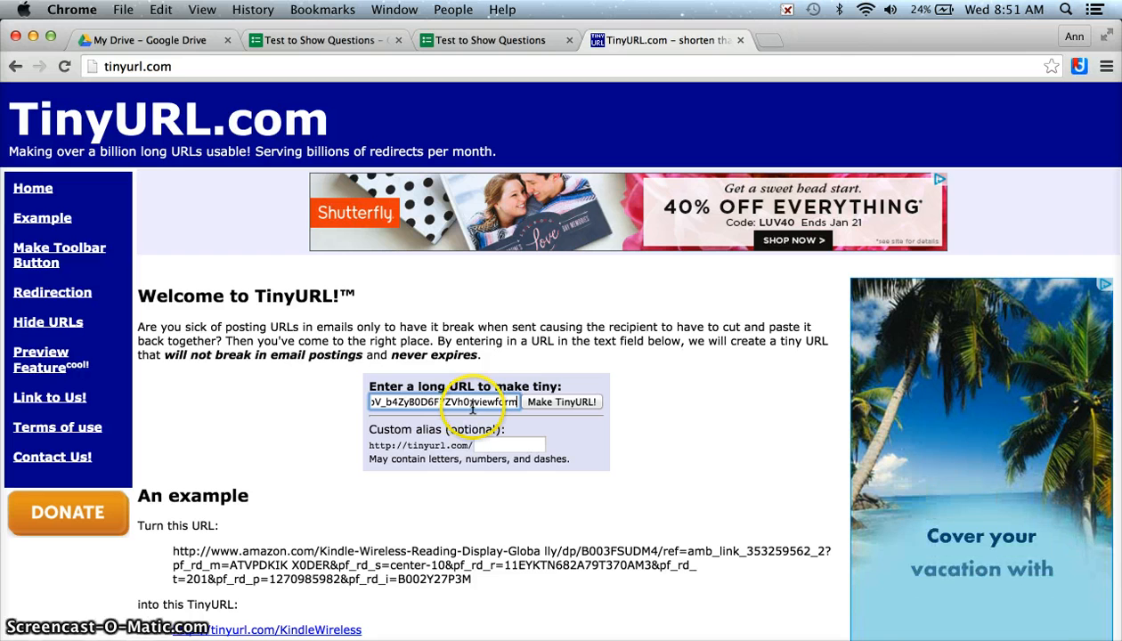
click(573, 406)
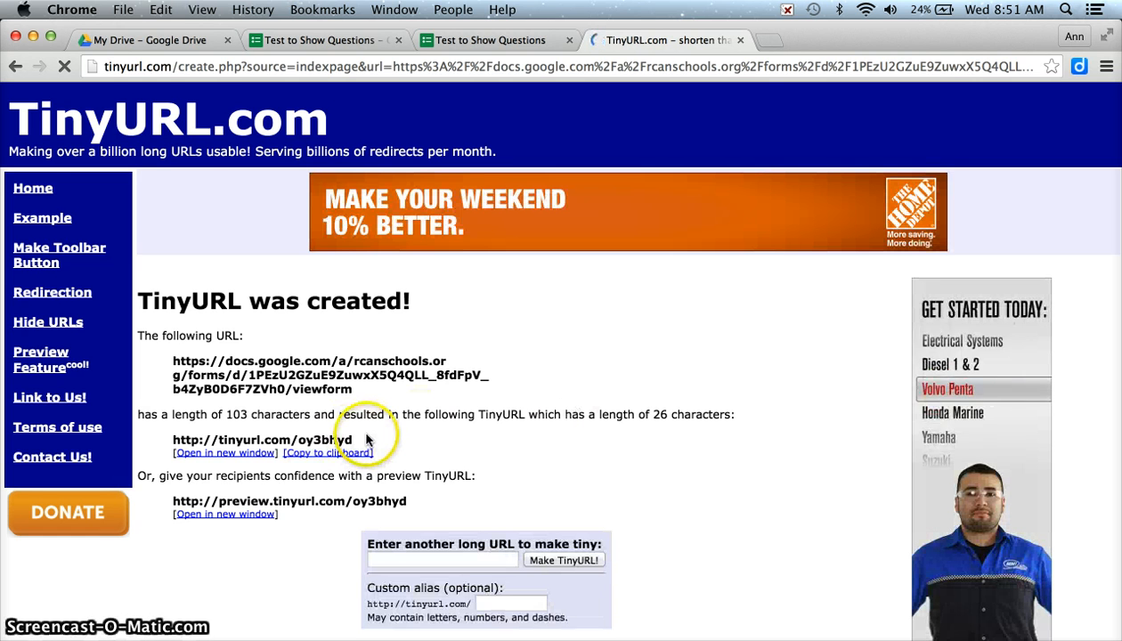
Copy the newly created TinyURL, not its preview version
drag(366, 440, 172, 439)
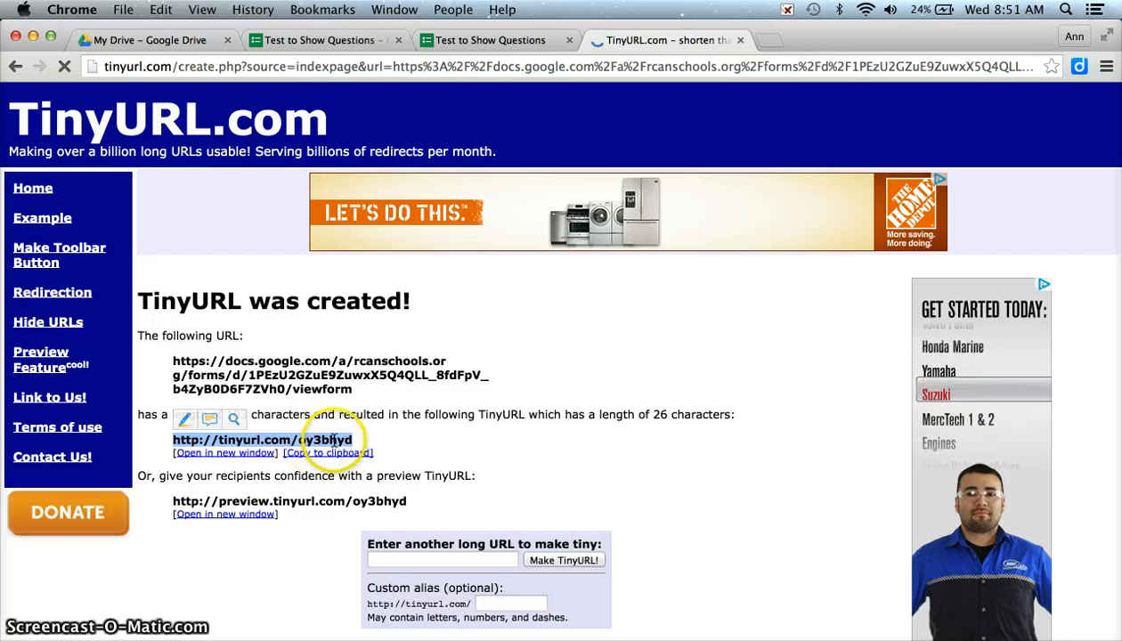
click(160, 9)
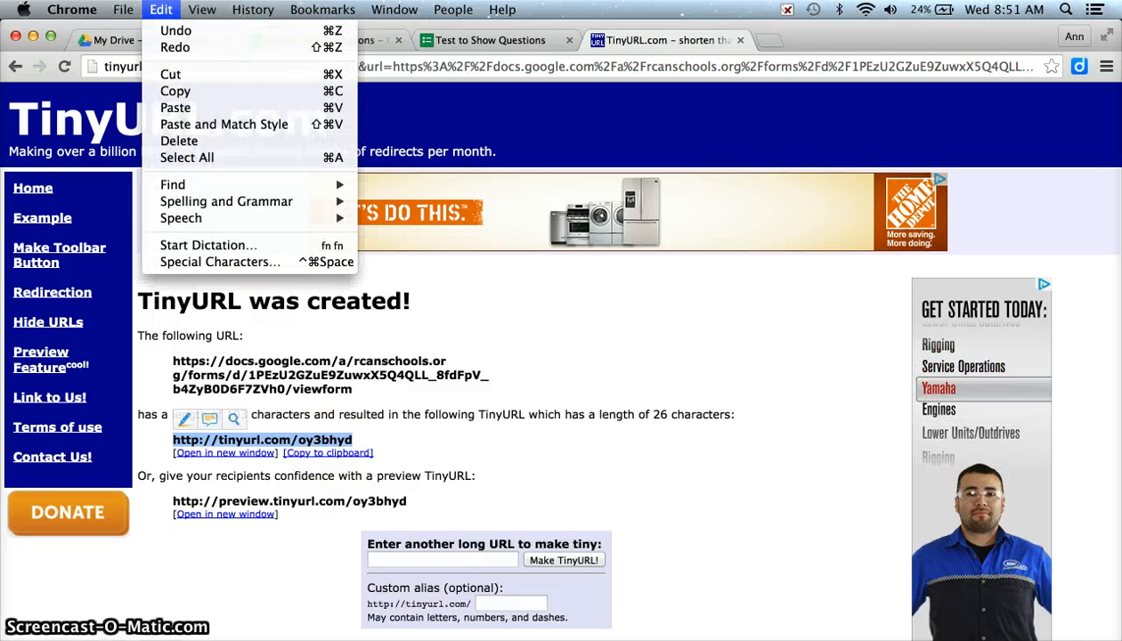
click(166, 92)
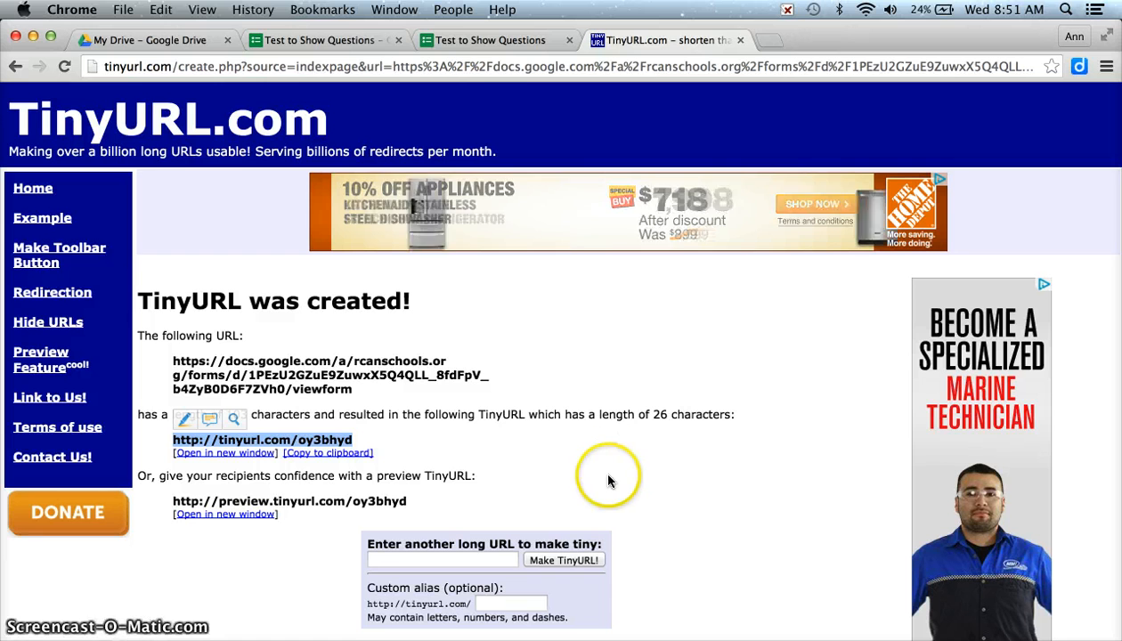
Switch to Word, create a blank document, write "Please take this form:" and paste the short link beneath it, selecting the part after tinyurl.com/
click(561, 639)
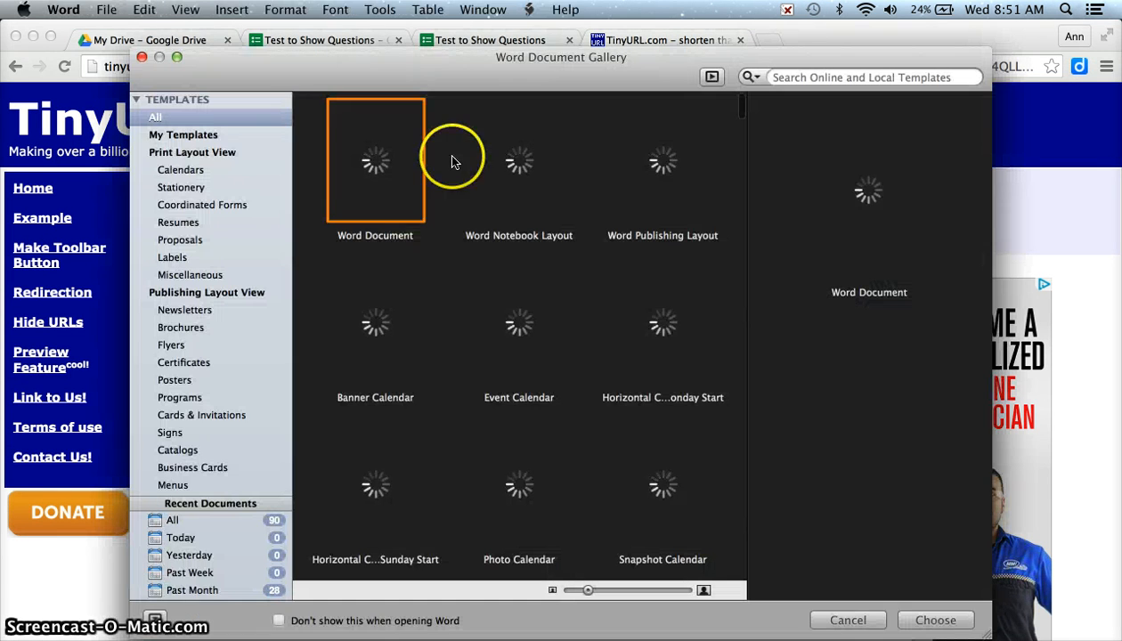
double_click(387, 163)
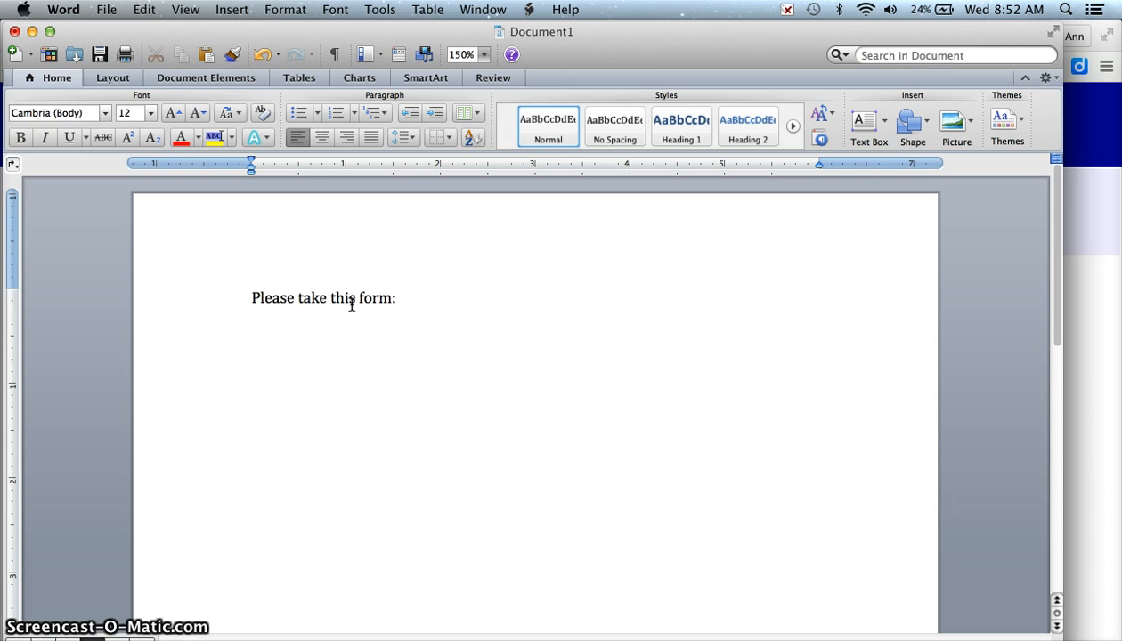
key(super+v)
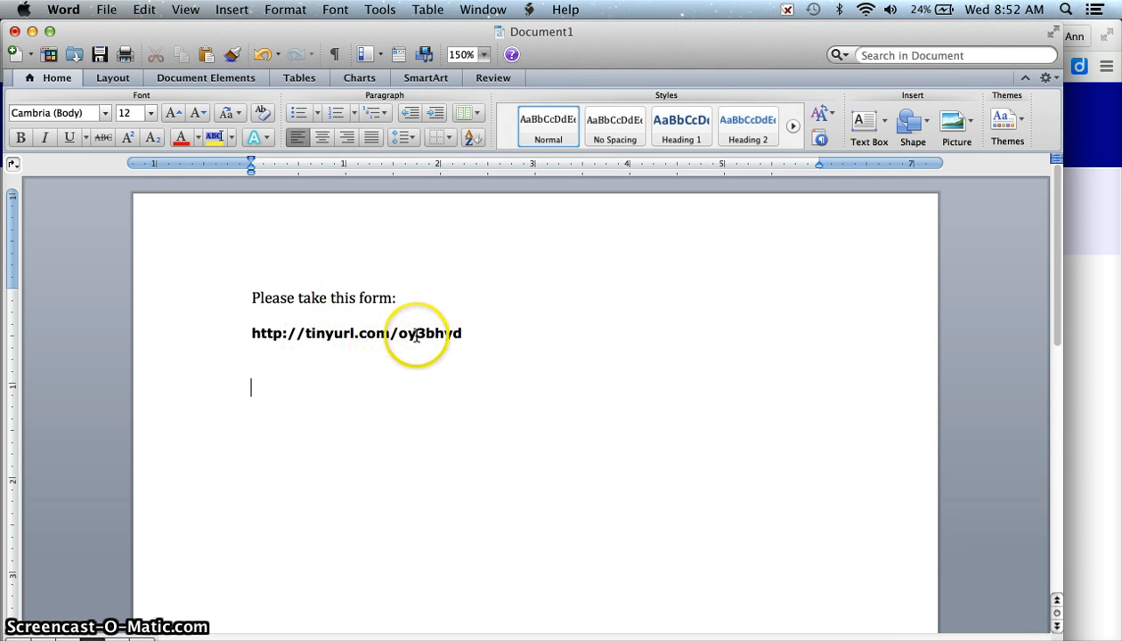
drag(399, 333, 466, 334)
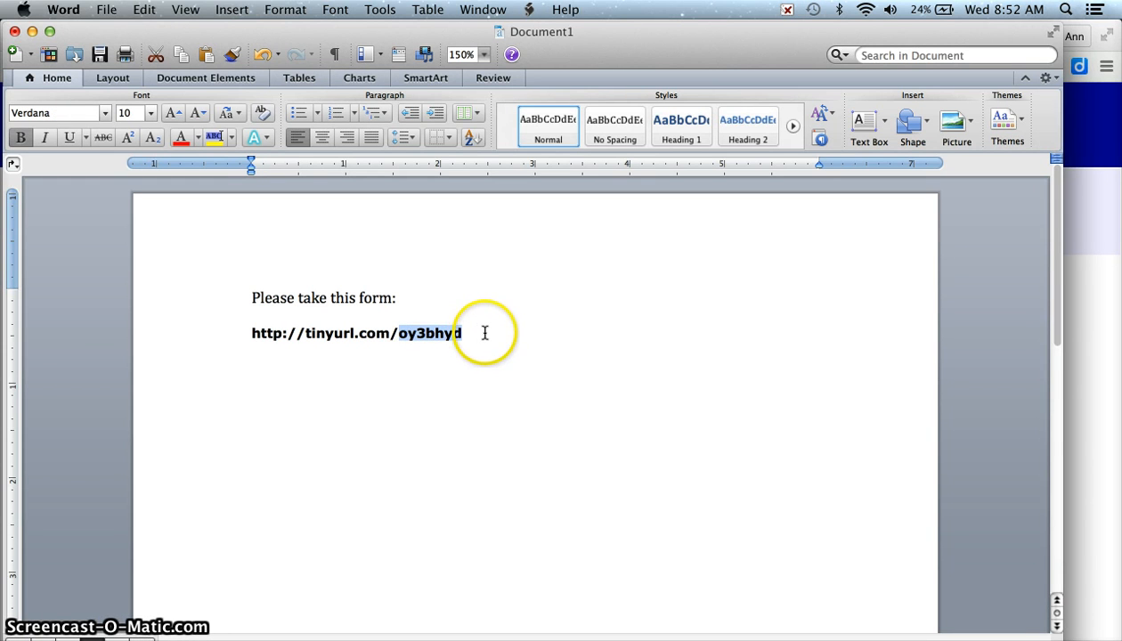
Back in Chrome, recopy the live form's full address and make another TinyURL from it with the custom alias annsamplelink
click(1102, 350)
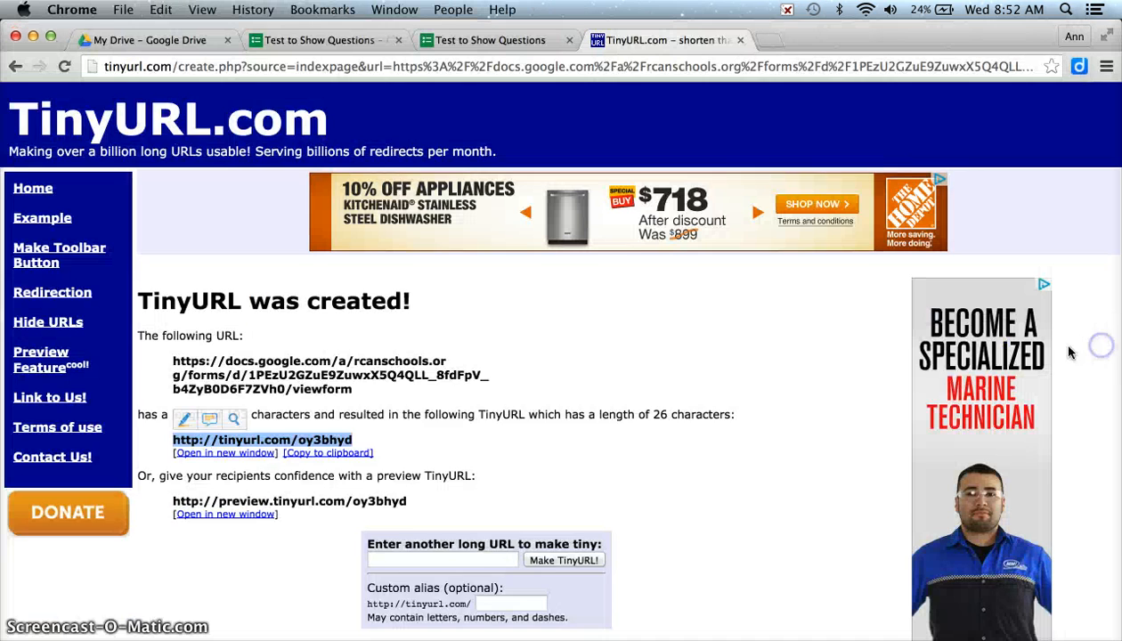
scroll(704, 376, down, 2)
click(402, 460)
key(cmd+v)
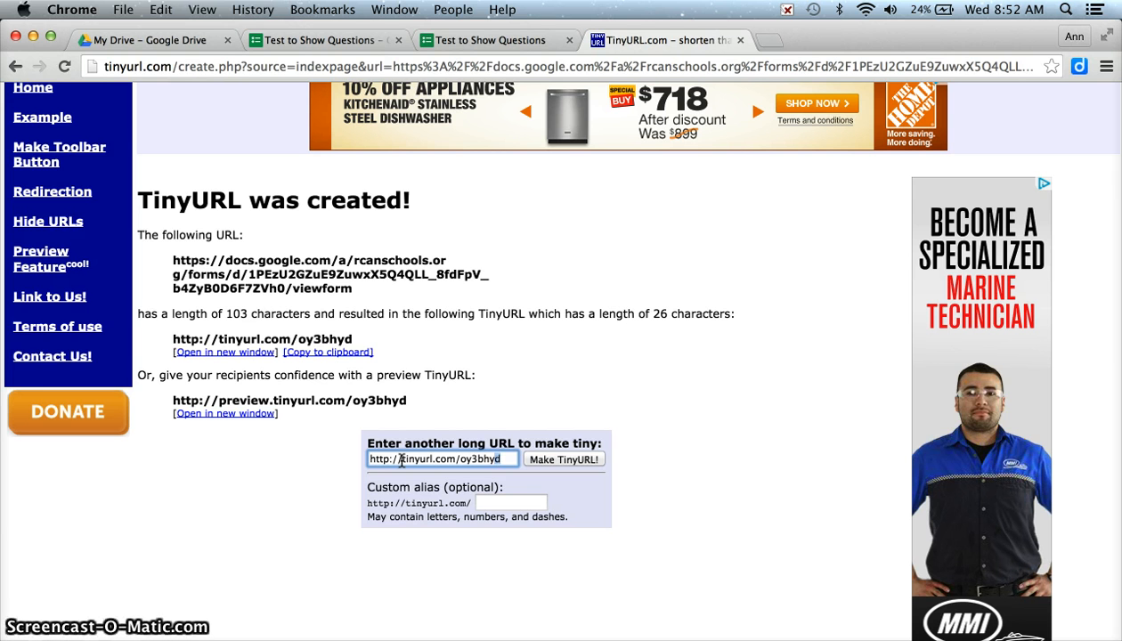
click(452, 40)
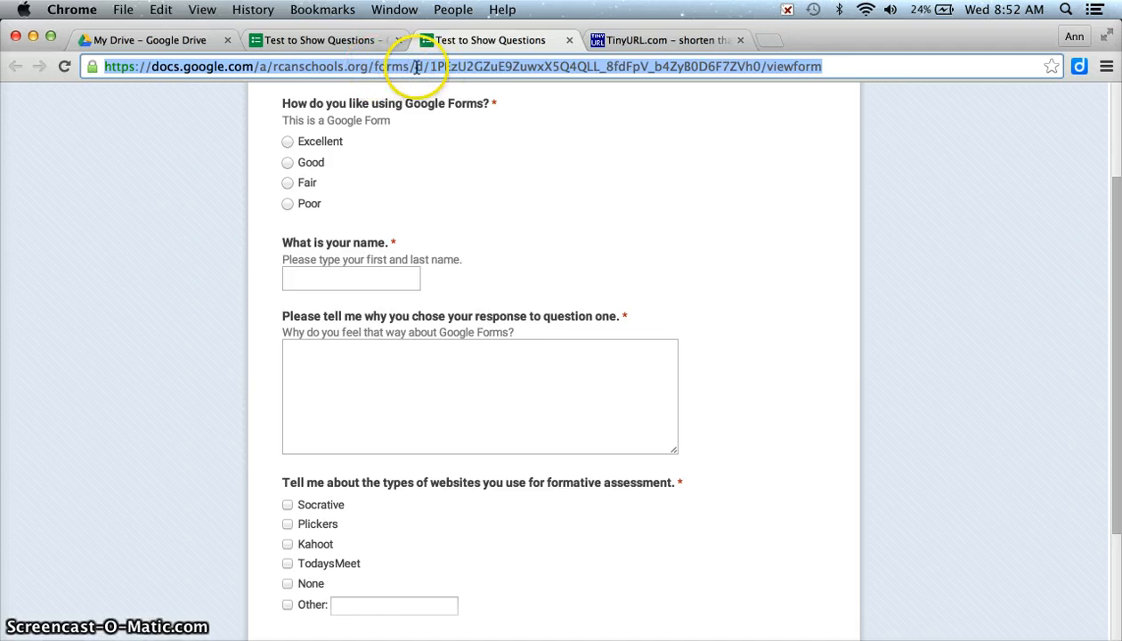
click(648, 37)
key(super+v)
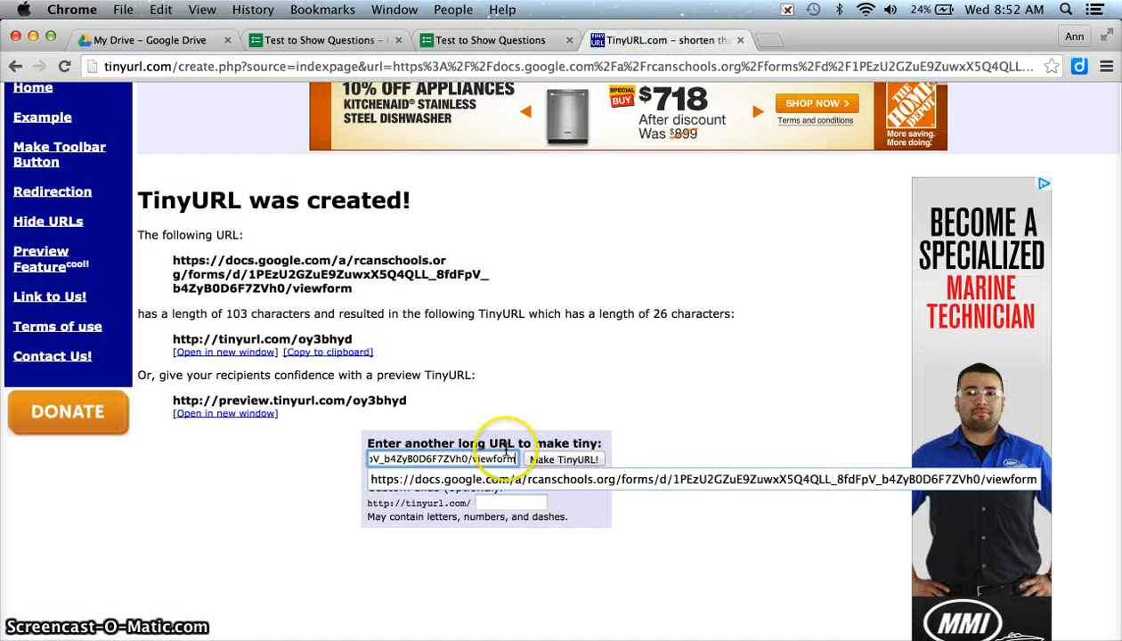
click(517, 504)
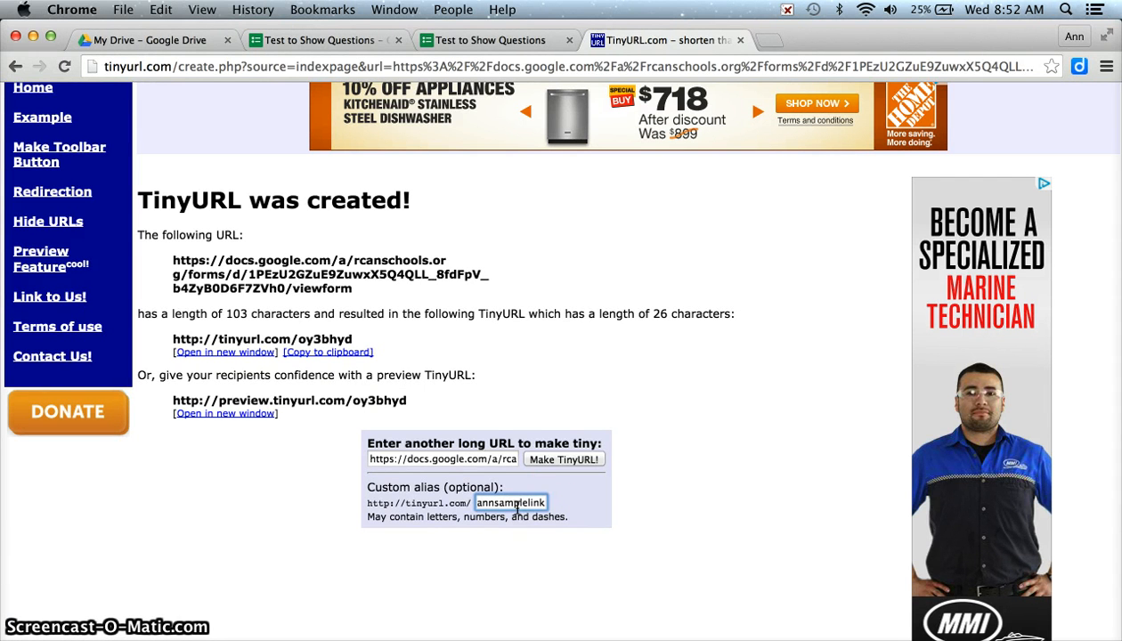
click(563, 461)
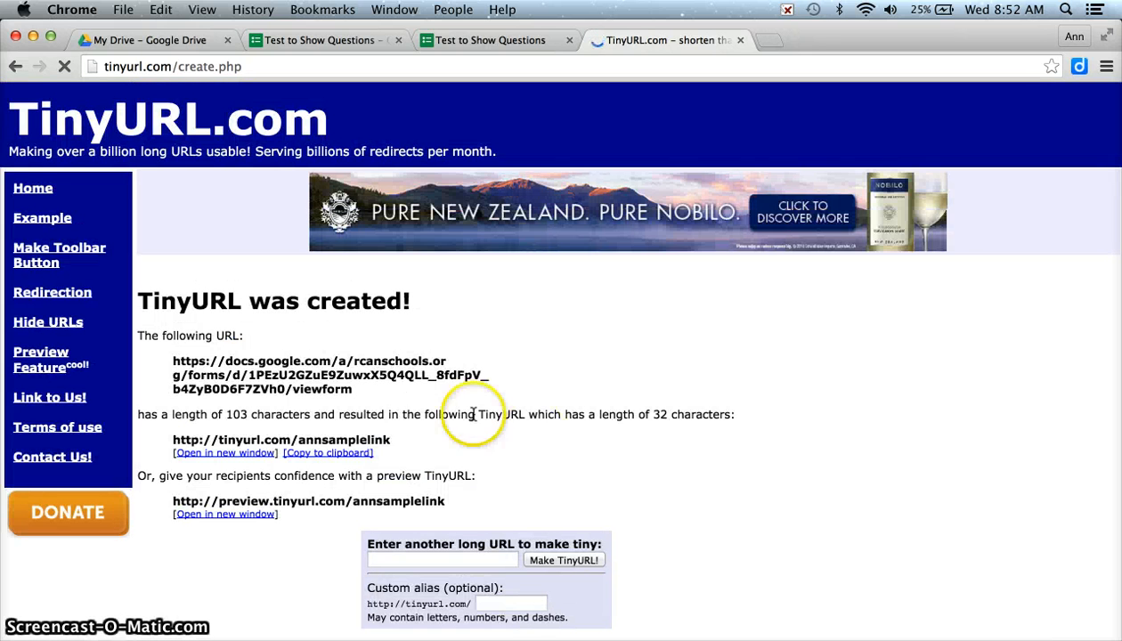
Copy the custom-alias TinyURL and replace the old short link in the Word document with it
drag(390, 440, 171, 440)
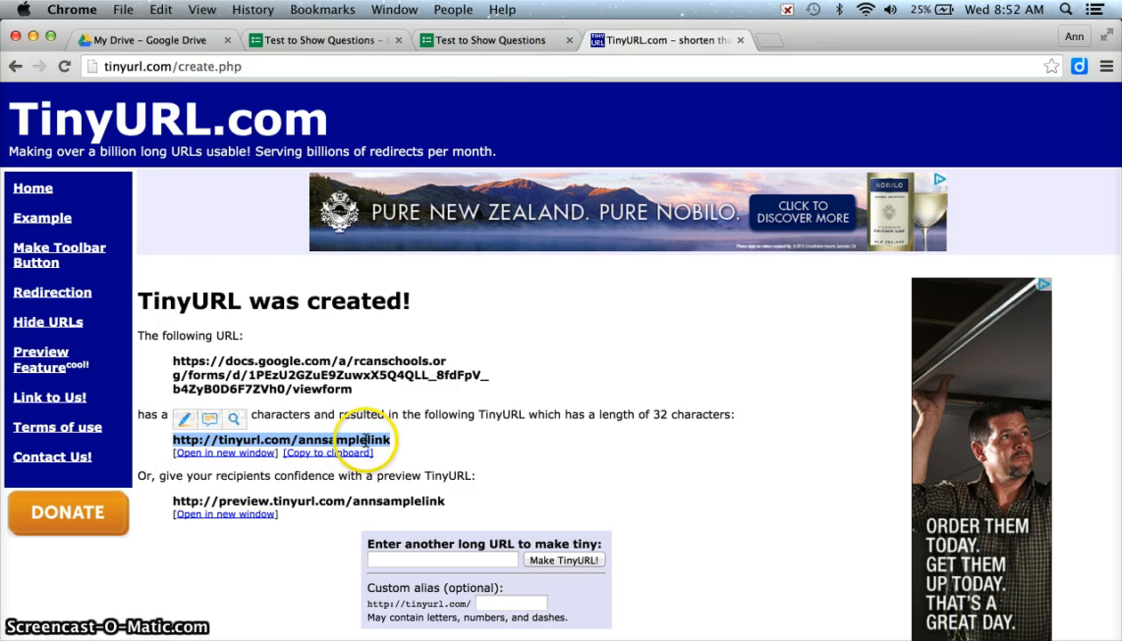
key(super+Tab)
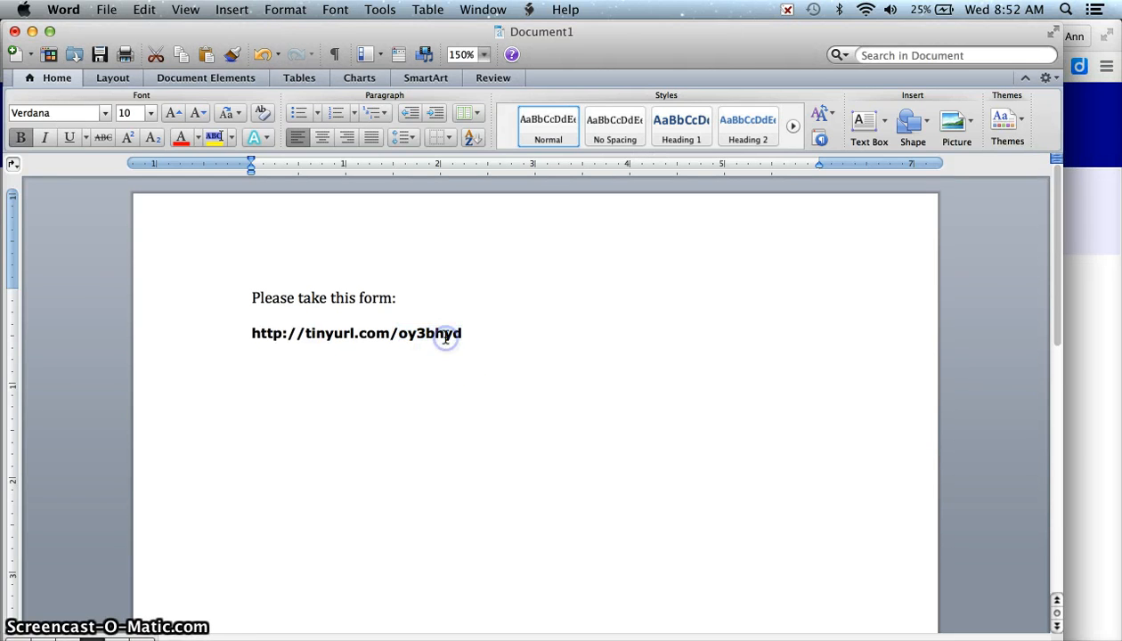
triple_click(441, 327)
key(BackSpace)
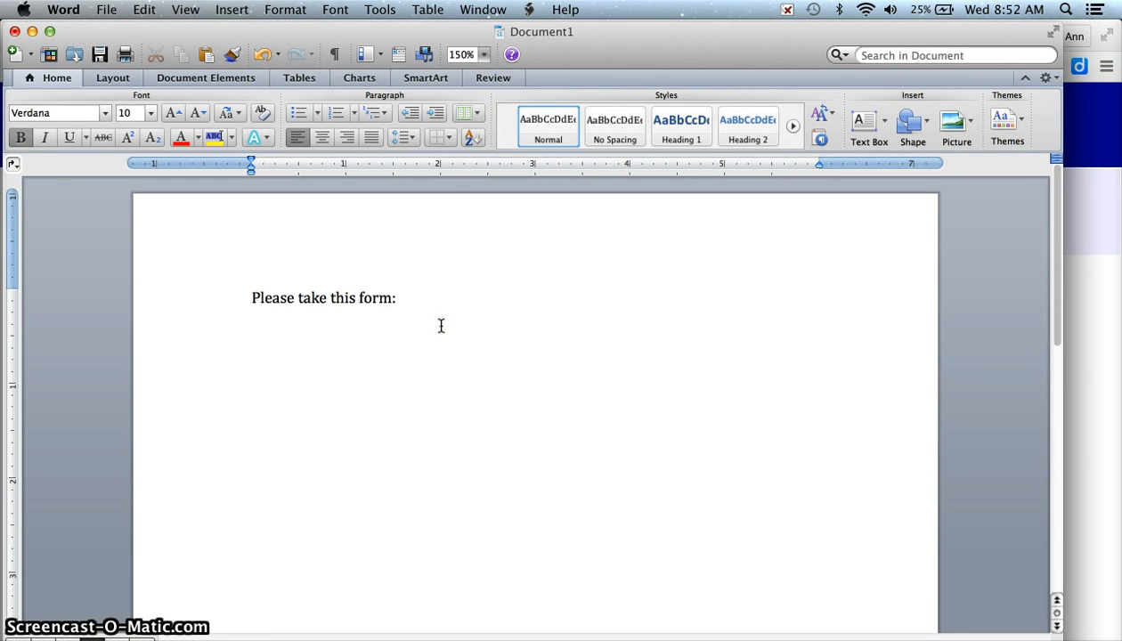
key(super+v)
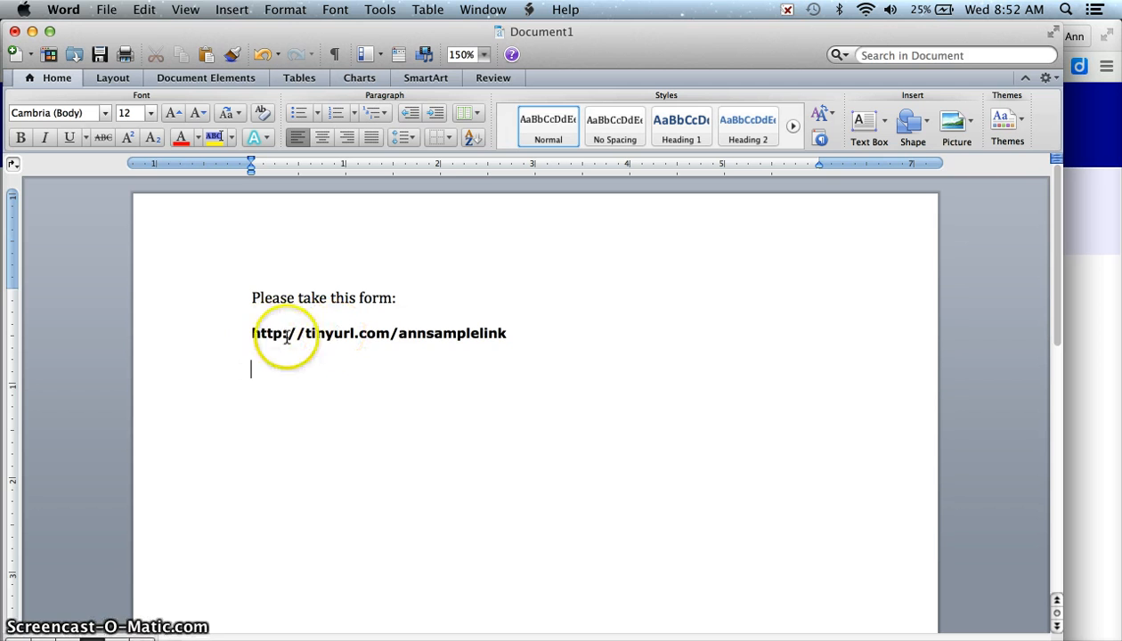